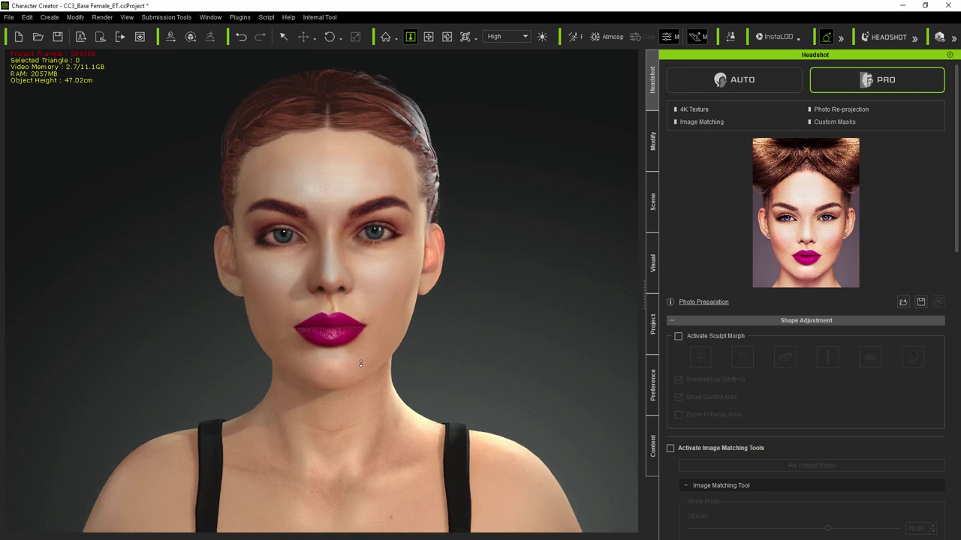
Examine the character's face from the front and at close range, comparing its eye area and makeup with the reference photo
middle_drag(361, 362, 368, 388)
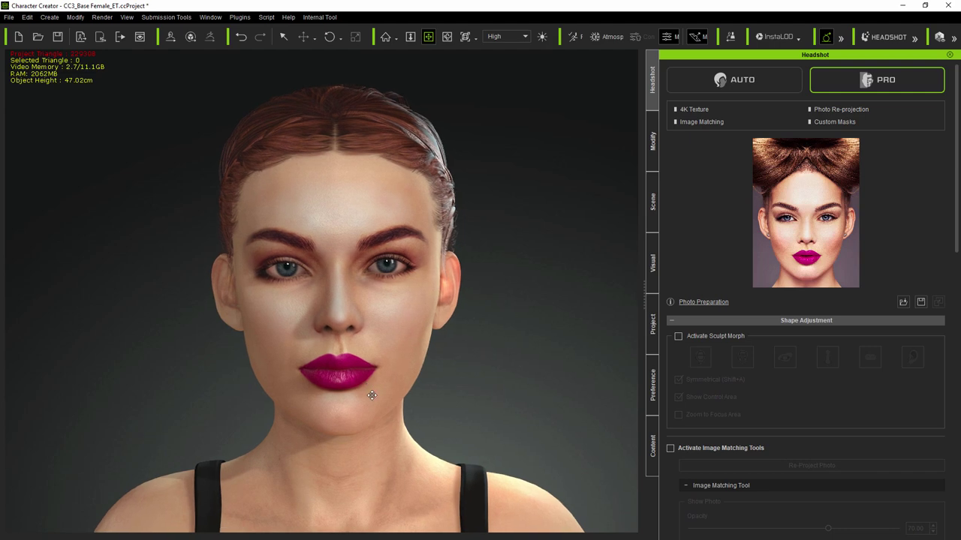
key(c)
mouse_move(512, 397)
mouse_down()
mouse_move(180, 382)
mouse_move(378, 369)
mouse_move(545, 393)
mouse_move(754, 394)
mouse_move(503, 395)
mouse_up()
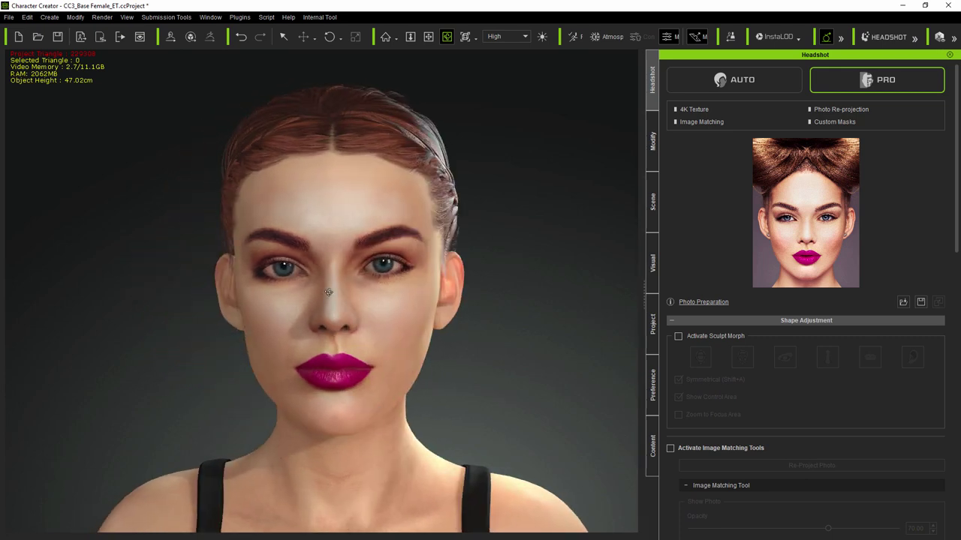
key(z)
drag(329, 292, 331, 276)
middle_drag(408, 315, 383, 292)
key(c)
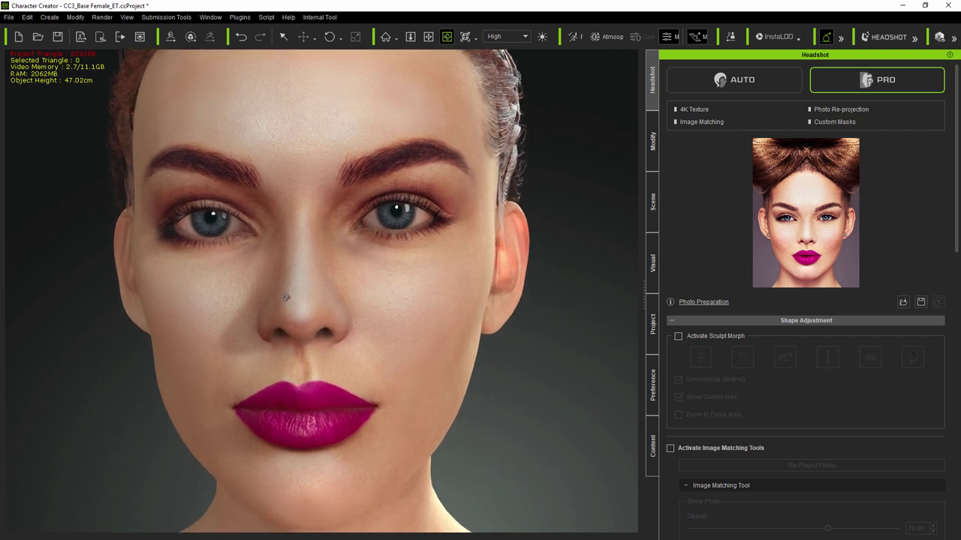
right_drag(300, 302, 293, 326)
scroll(301, 321, down, 3)
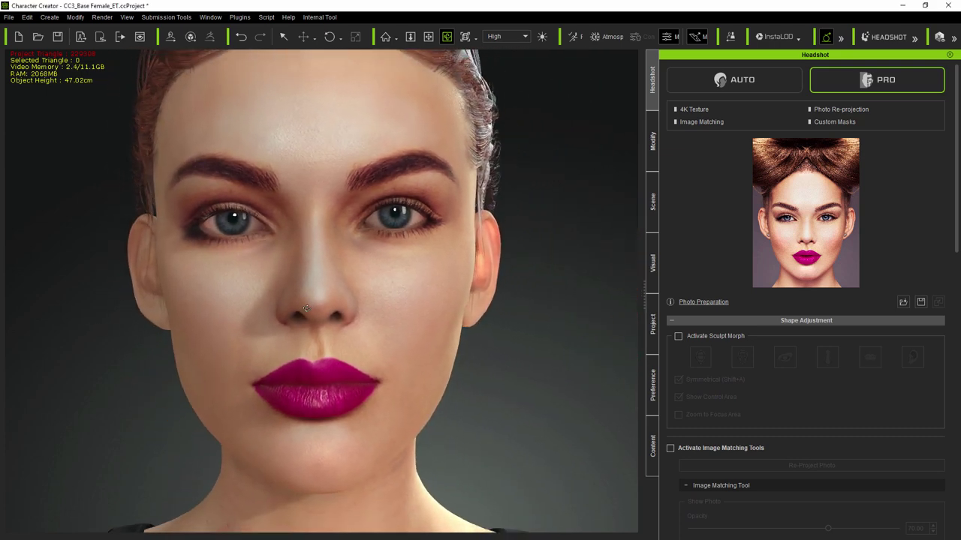
Frame a close-up of the avatar's eyes and display them closed
key(z)
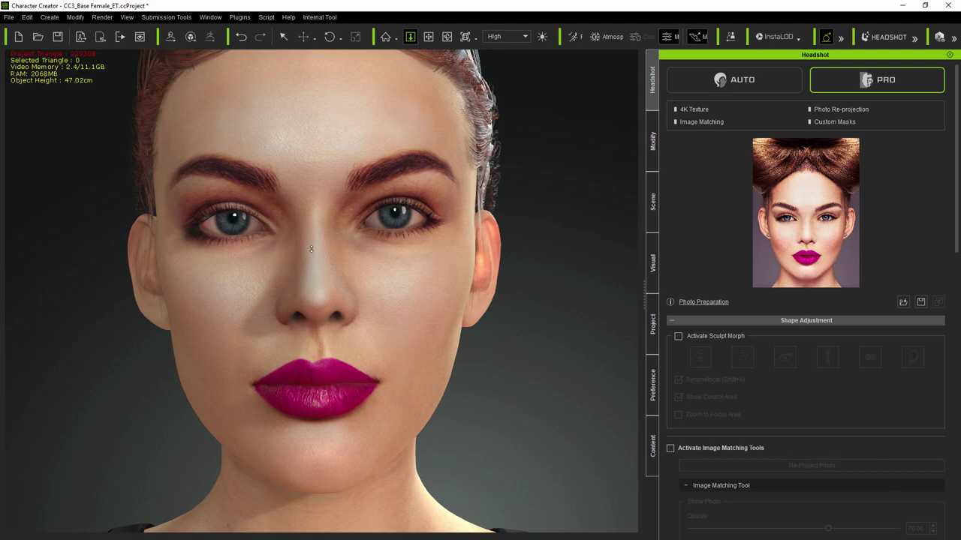
drag(311, 250, 310, 238)
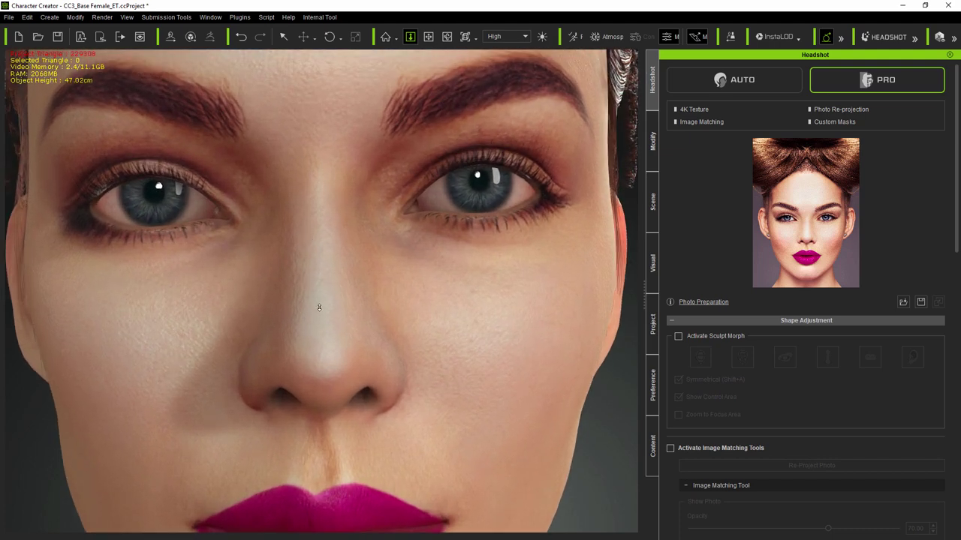
key(x)
drag(332, 285, 326, 311)
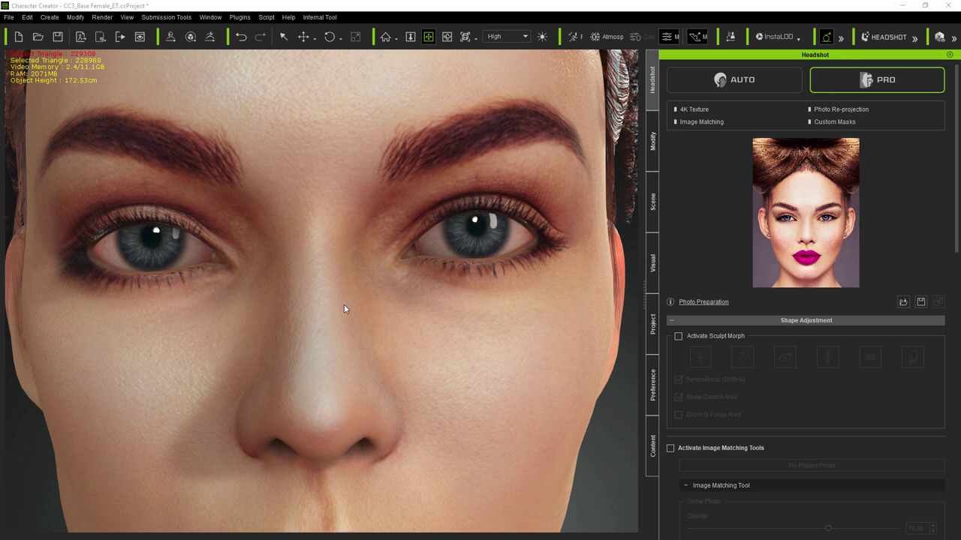
click(655, 146)
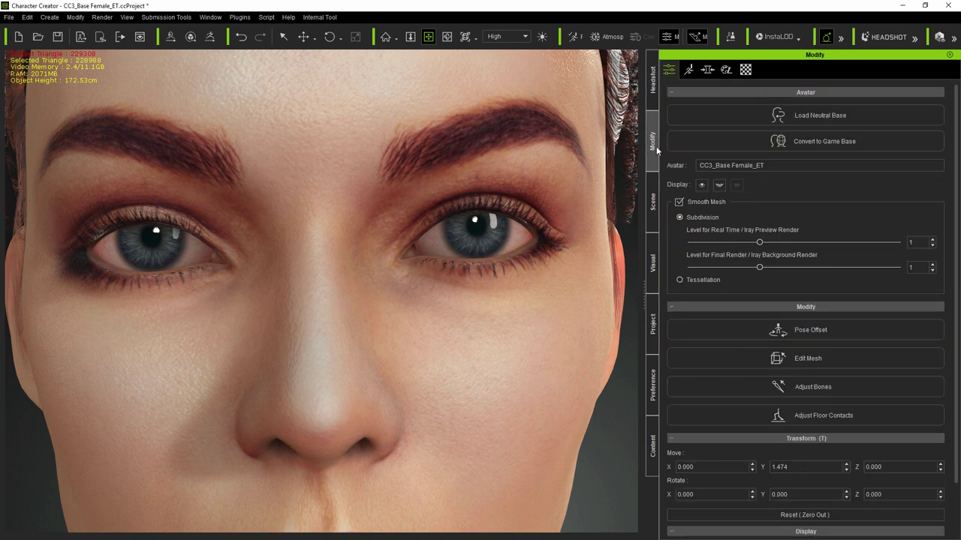
click(702, 185)
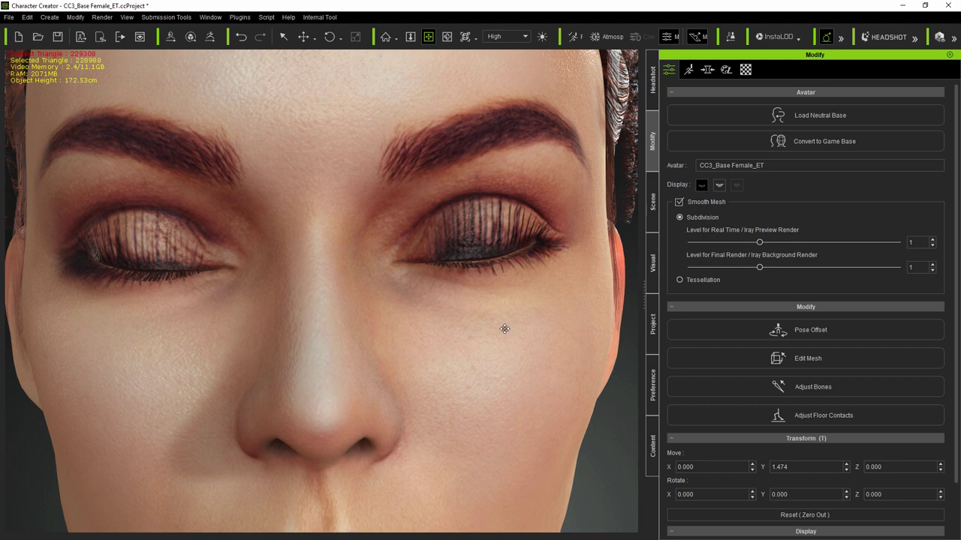
Inspect the eyelids and eyelashes from a three-quarter view with the avatar's eyes both open and closed
key(c)
drag(517, 332, 471, 333)
key(x)
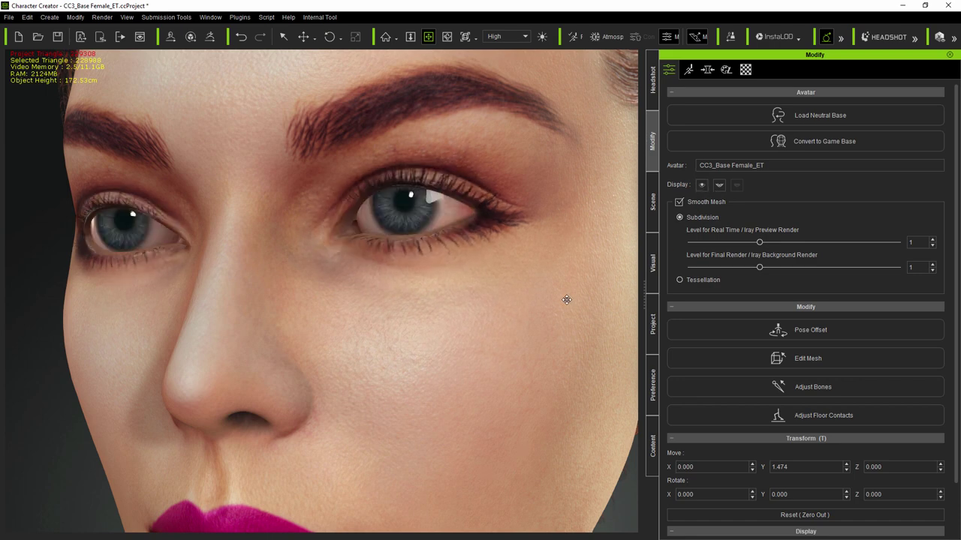
right_drag(566, 307, 452, 318)
right_drag(362, 301, 455, 289)
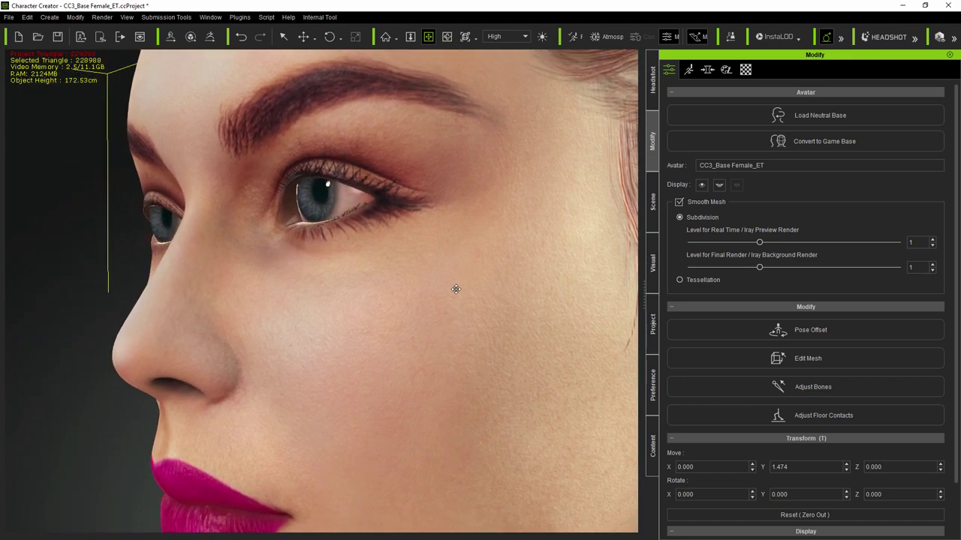
click(702, 187)
click(701, 185)
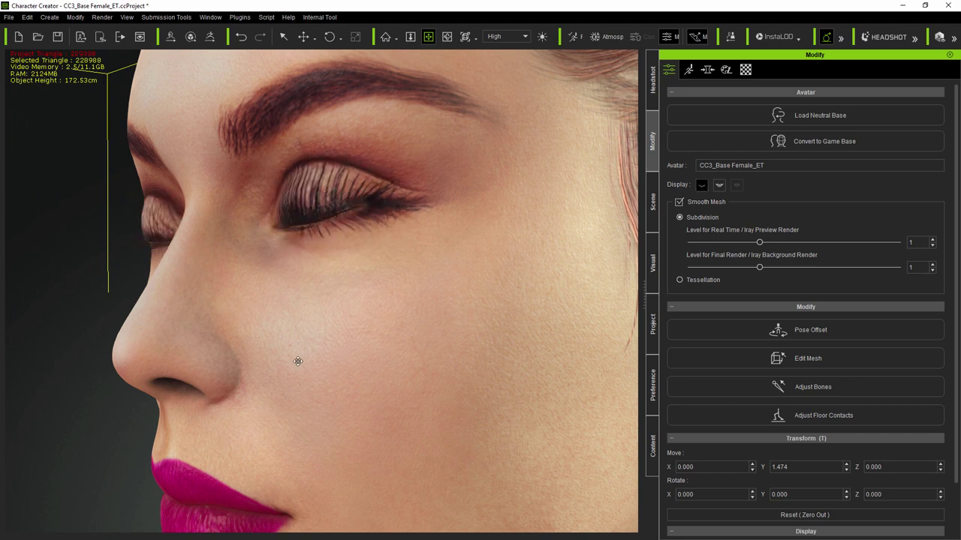
Set the Headshot skin type to Rough Skin with Eye Shadow
key(c)
drag(283, 355, 350, 356)
key(x)
mouse_move(350, 355)
right_down()
mouse_move(360, 343)
mouse_move(350, 346)
right_up()
click(652, 79)
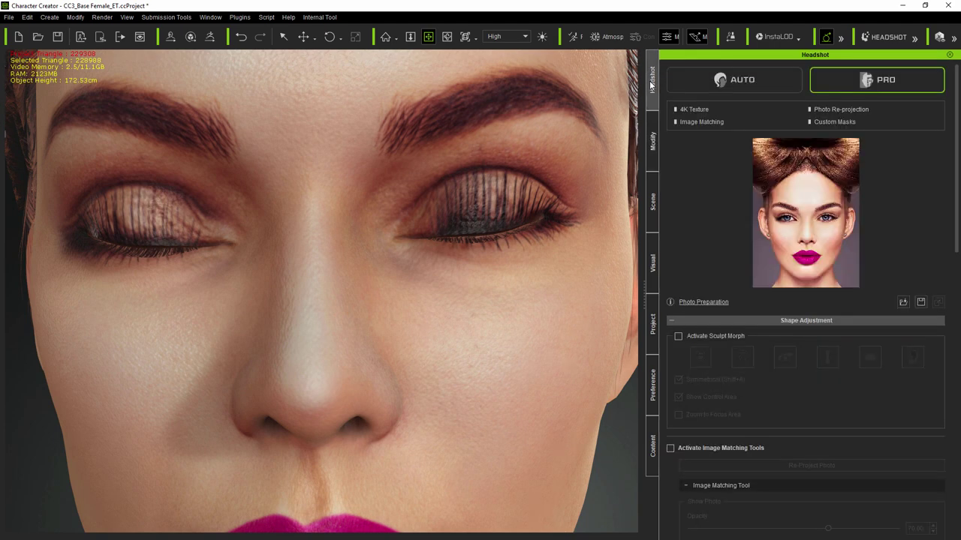
scroll(803, 436, down, 3)
scroll(792, 413, down, 10)
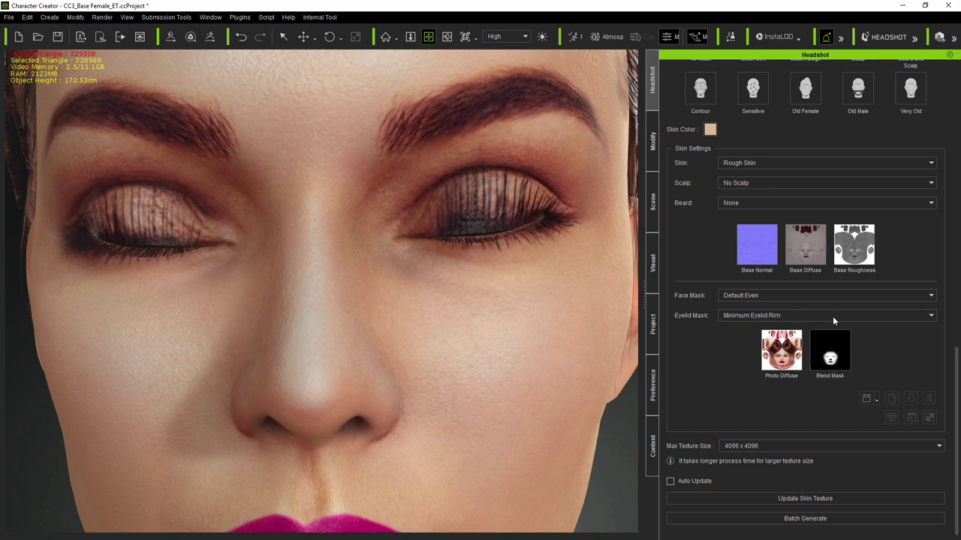
click(771, 165)
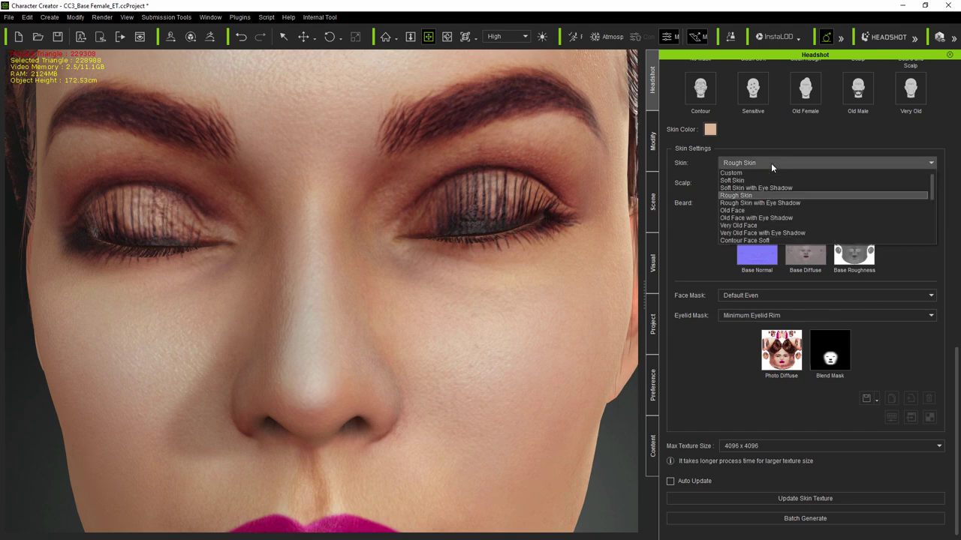
click(782, 202)
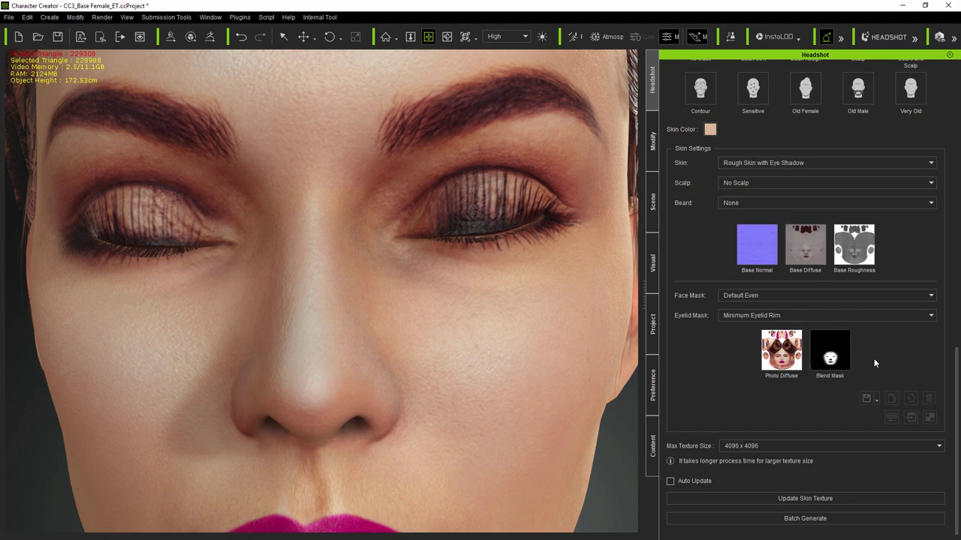
Set the eyelid mask to Minimum Eyelid and update the skin texture
click(859, 314)
scroll(779, 352, down, 3)
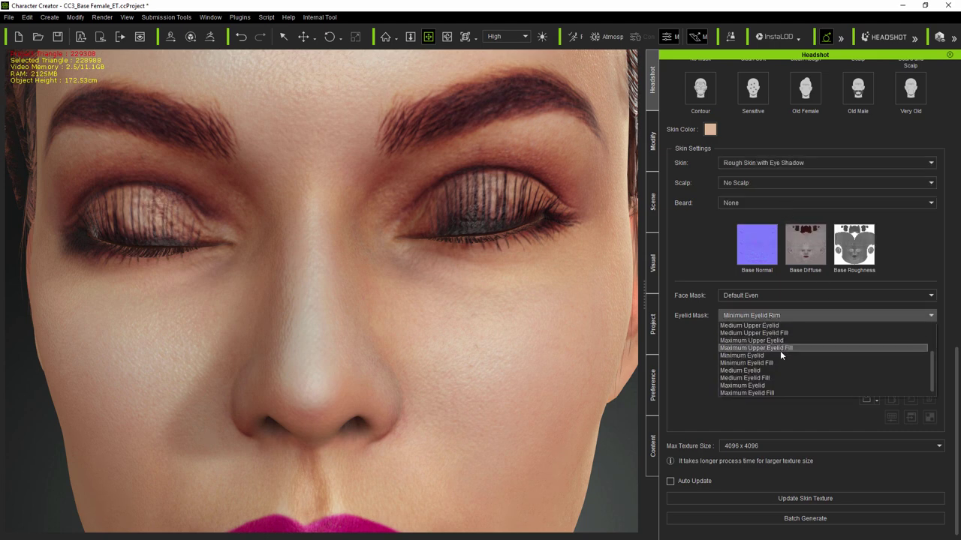
click(761, 357)
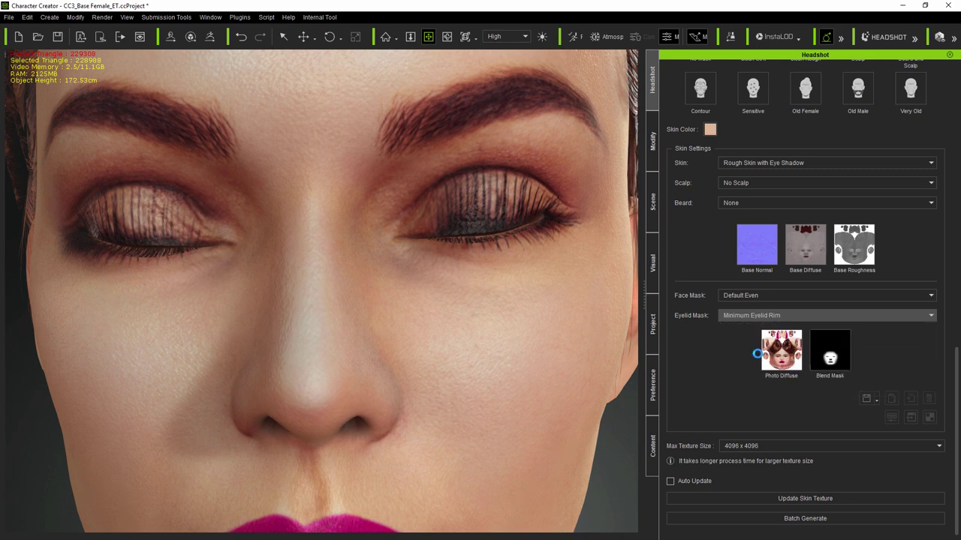
click(801, 498)
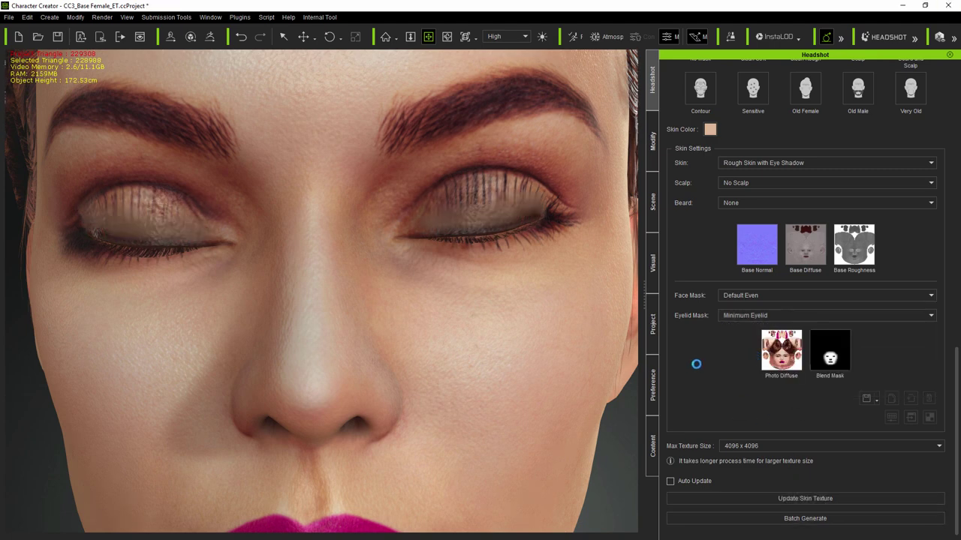
right_drag(545, 358, 588, 365)
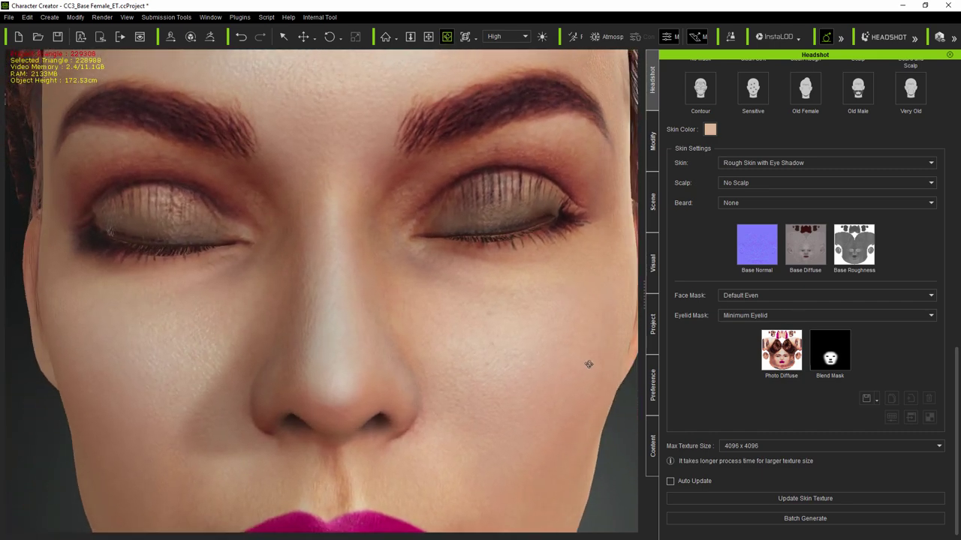
Set the skin type to Rough Skin and update the skin texture
click(801, 163)
click(751, 195)
click(798, 499)
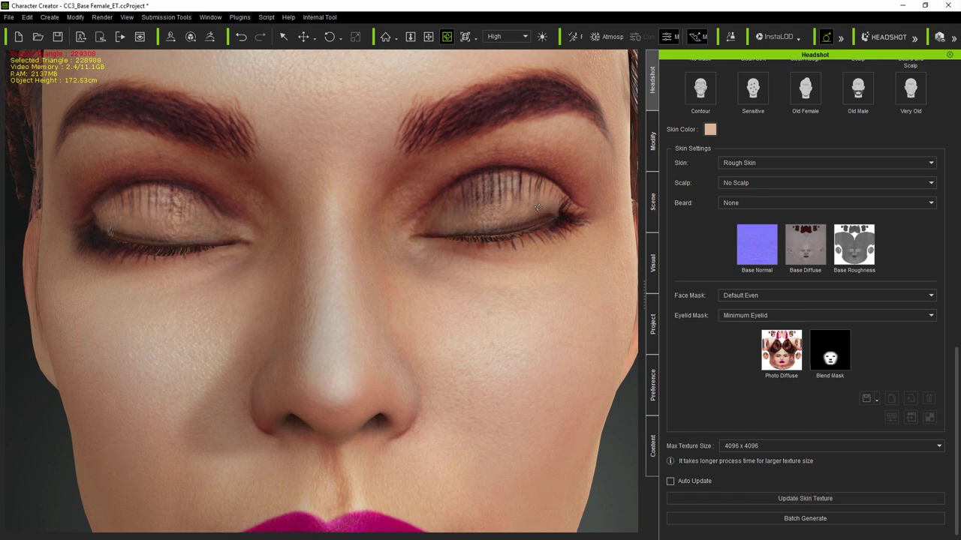
Try the Minimum Eyelid Fill and Medium Eyelid Fill eyelid masks, updating the skin texture for each
click(776, 315)
click(776, 363)
click(808, 498)
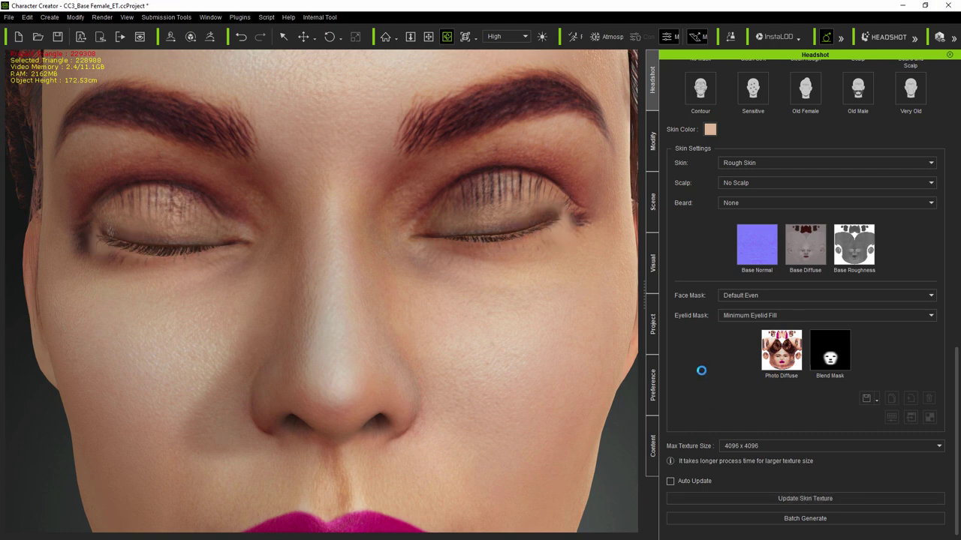
click(799, 314)
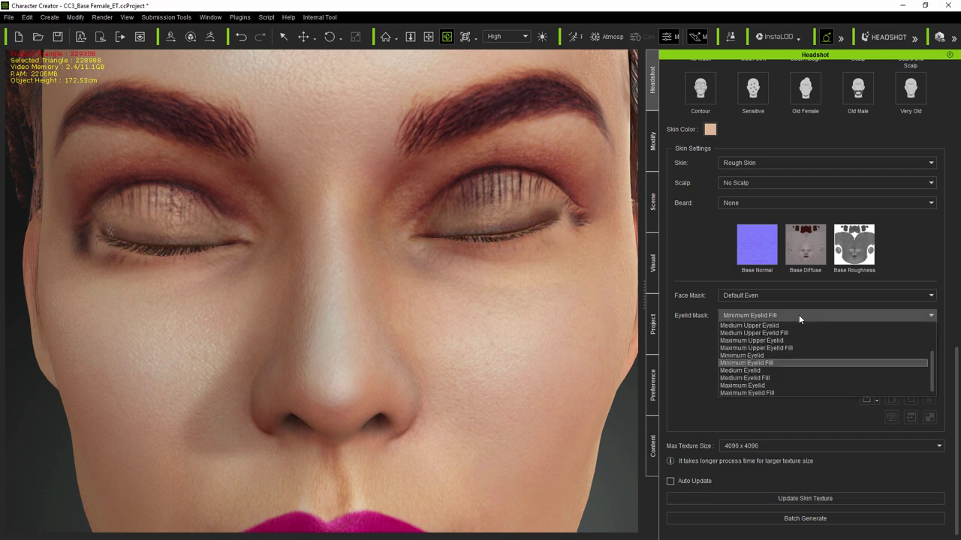
click(776, 374)
click(808, 498)
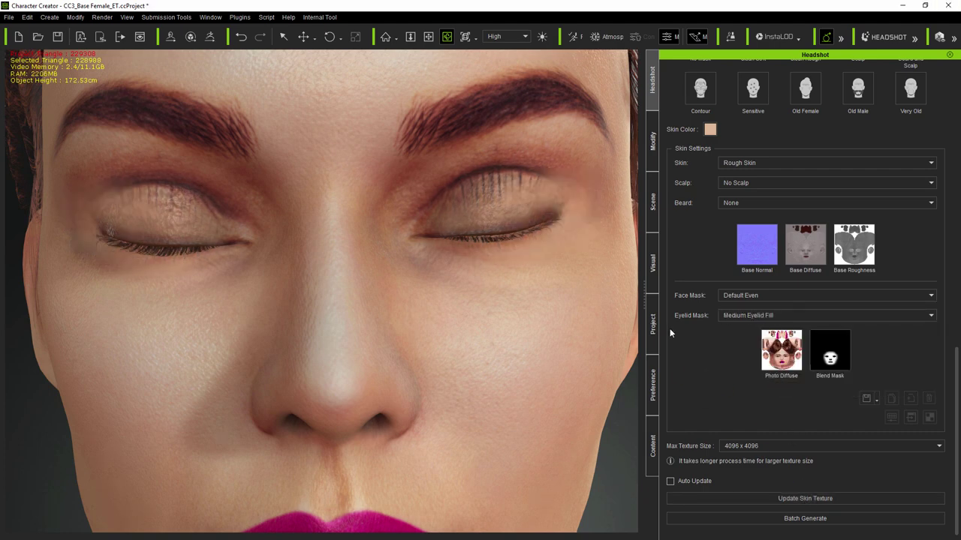
Set the eyelid mask to Maximum Eyelid Fill and display the avatar's eyes open again
click(751, 315)
click(768, 396)
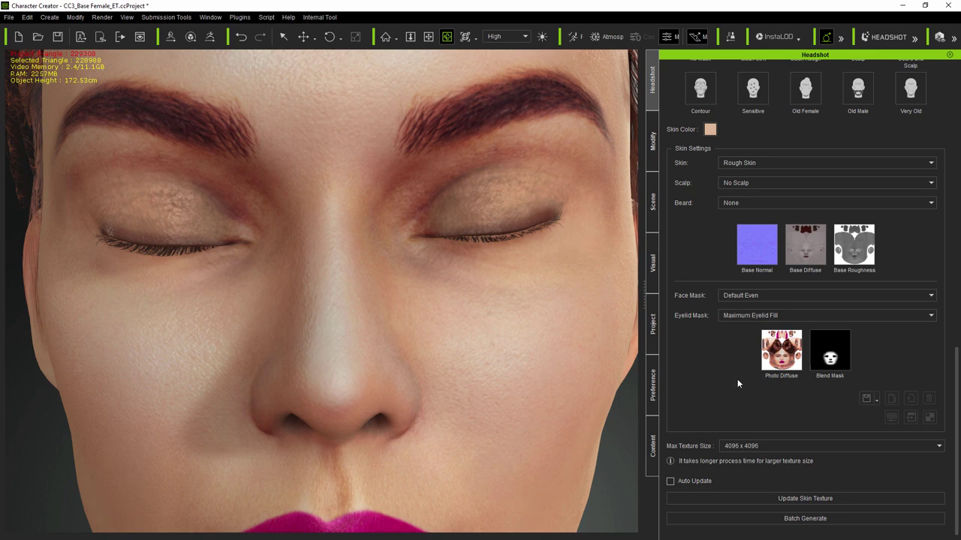
click(652, 142)
click(702, 186)
click(651, 82)
scroll(740, 236, up, 10)
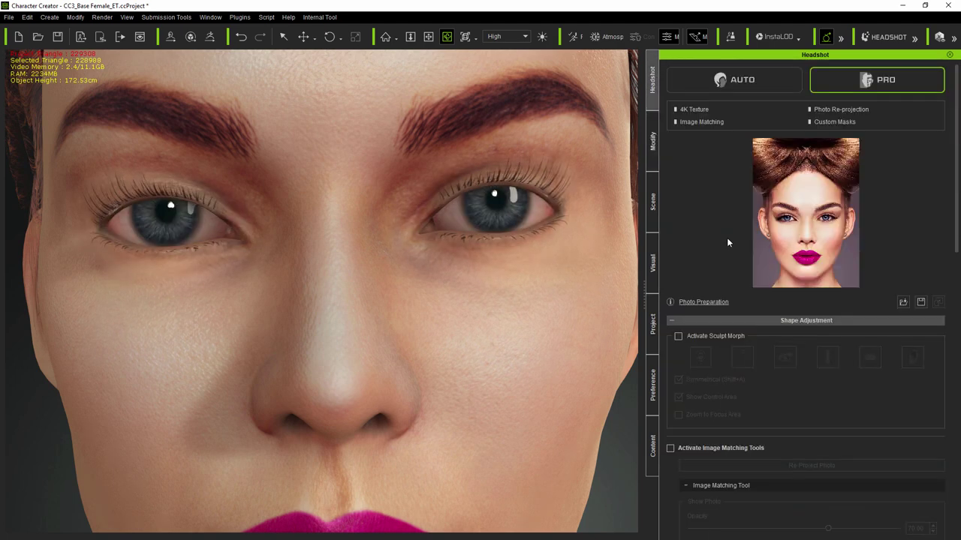
Set the eyelid mask to Minimum Eyelid Fill
scroll(716, 271, down, 15)
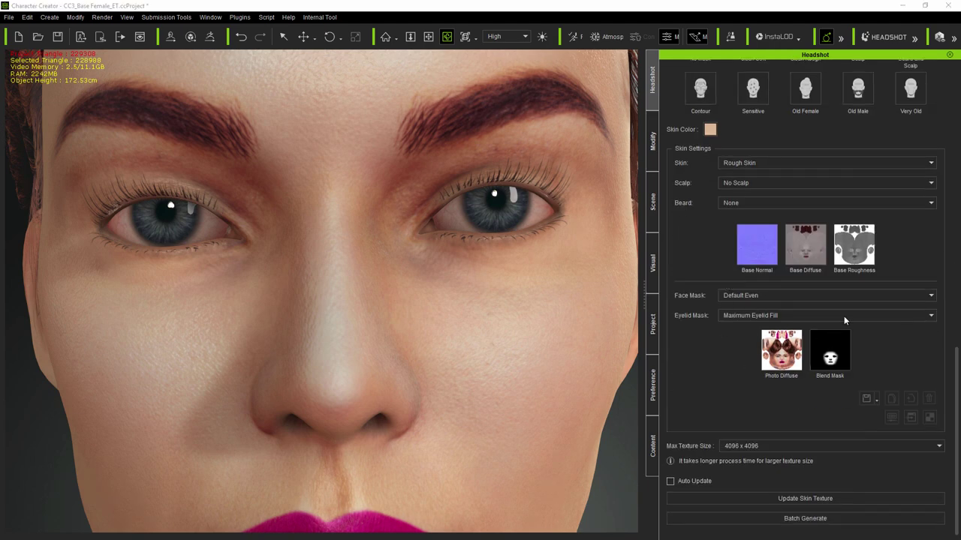
click(843, 314)
click(760, 362)
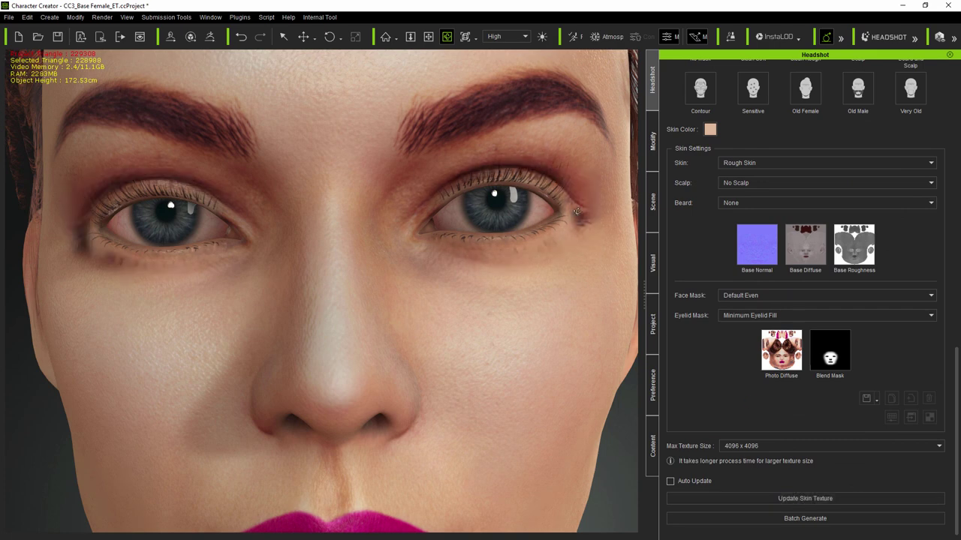
Inspect the texture maps of the Std_Skin_Head material
click(653, 141)
click(745, 69)
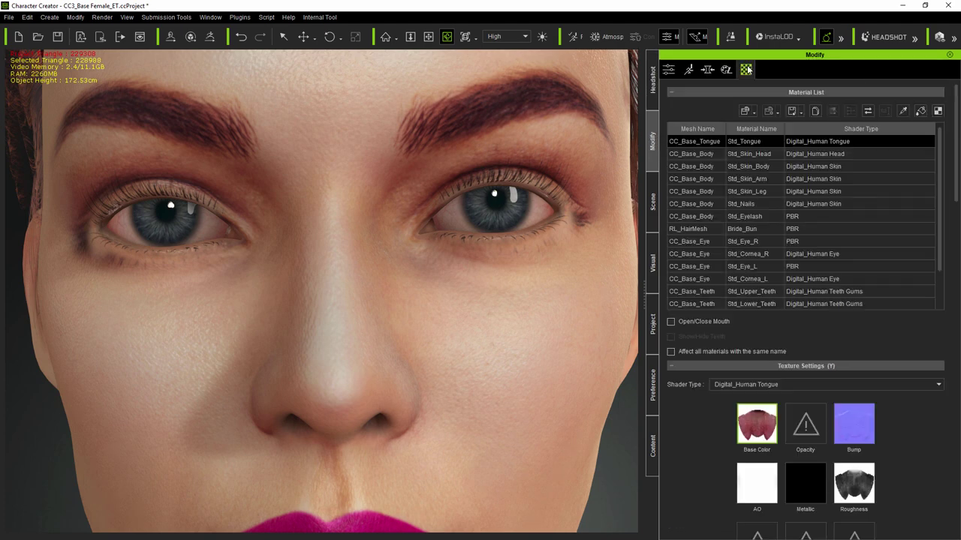
click(695, 154)
scroll(706, 450, down, 2)
mouse_move(762, 309)
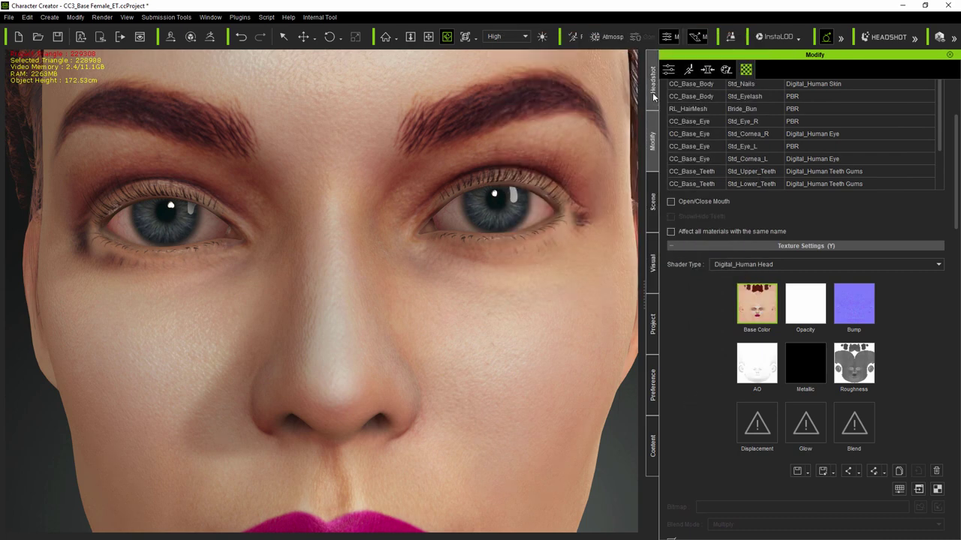
Set the eyelid mask to Minimum Eyelid Rim and open the Photo Diffuse texture in Photoshop for editing
click(653, 83)
click(794, 316)
click(819, 331)
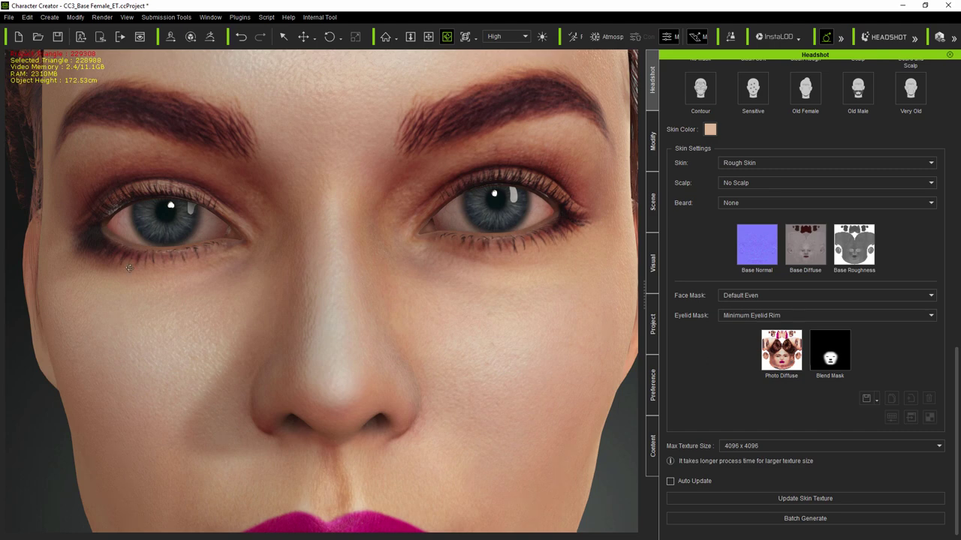
click(781, 348)
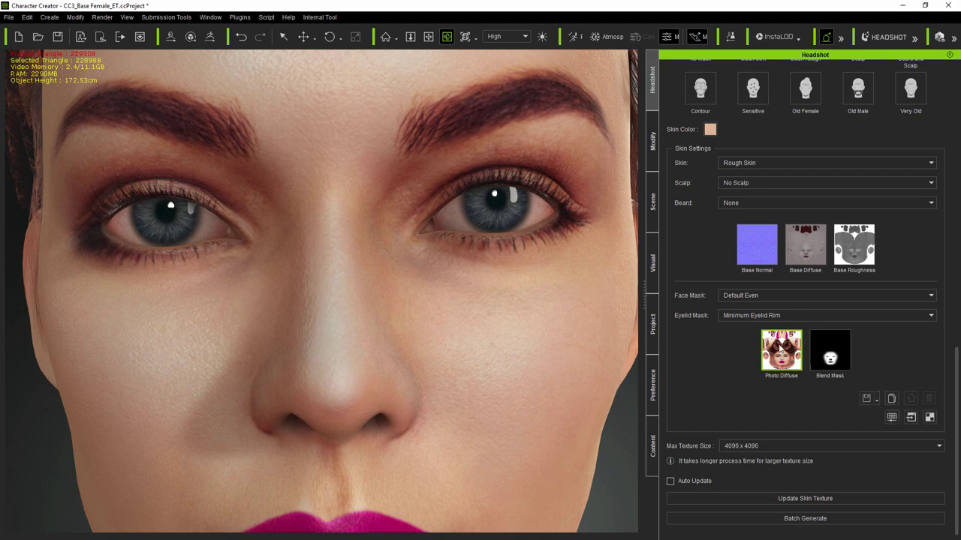
click(911, 419)
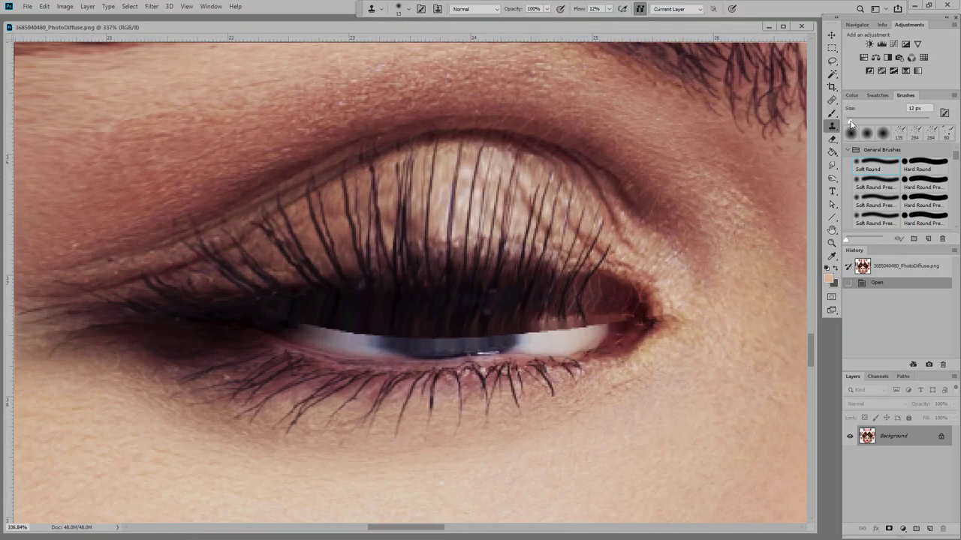
Remove the eyelashes over the middle of the upper eyelid with a 7 px Clone Stamp brush
click(447, 223)
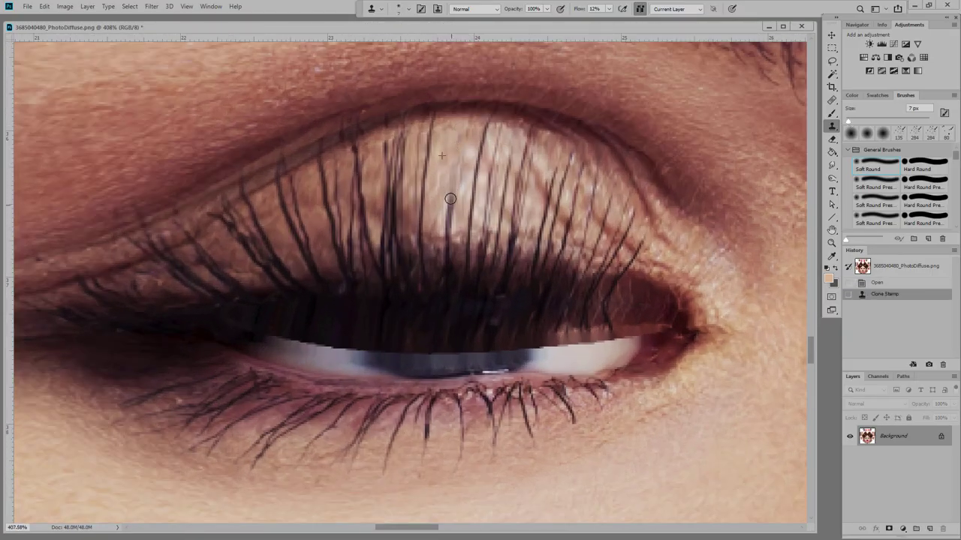
drag(446, 223, 451, 173)
drag(471, 172, 470, 217)
Raise the Clone Stamp flow to 15% and clone away the remaining lashes across the upper eyelid, from outer to inner corner
click(609, 9)
drag(605, 24, 612, 25)
drag(429, 146, 428, 195)
mouse_move(426, 233)
mouse_down()
mouse_move(424, 128)
mouse_move(405, 225)
mouse_up()
mouse_move(391, 151)
mouse_down()
mouse_move(398, 226)
mouse_move(357, 240)
mouse_move(309, 180)
mouse_move(296, 203)
mouse_move(312, 272)
mouse_move(225, 225)
mouse_move(317, 271)
mouse_up()
drag(224, 288, 158, 257)
mouse_move(491, 134)
mouse_down()
mouse_move(379, 232)
mouse_move(521, 196)
mouse_move(543, 221)
mouse_move(570, 199)
mouse_move(597, 225)
mouse_move(612, 217)
mouse_move(632, 229)
mouse_move(638, 255)
mouse_up()
scroll(636, 257, down, 2)
Clone away the lashes beneath the lower eyelid towards the outer corner, enlarging the Clone Stamp brush to 14 px
mouse_move(596, 332)
mouse_down()
mouse_move(388, 381)
mouse_move(364, 360)
mouse_move(323, 364)
mouse_move(259, 394)
mouse_move(315, 353)
mouse_move(221, 375)
mouse_move(248, 331)
mouse_move(198, 360)
mouse_move(208, 317)
mouse_move(156, 327)
mouse_up()
alt+right_drag(191, 317, 241, 318)
drag(135, 317, 210, 319)
Raise the Clone Stamp flow slightly, shrink the brush and clone away the dark lashes at the eye's outer corner
click(608, 9)
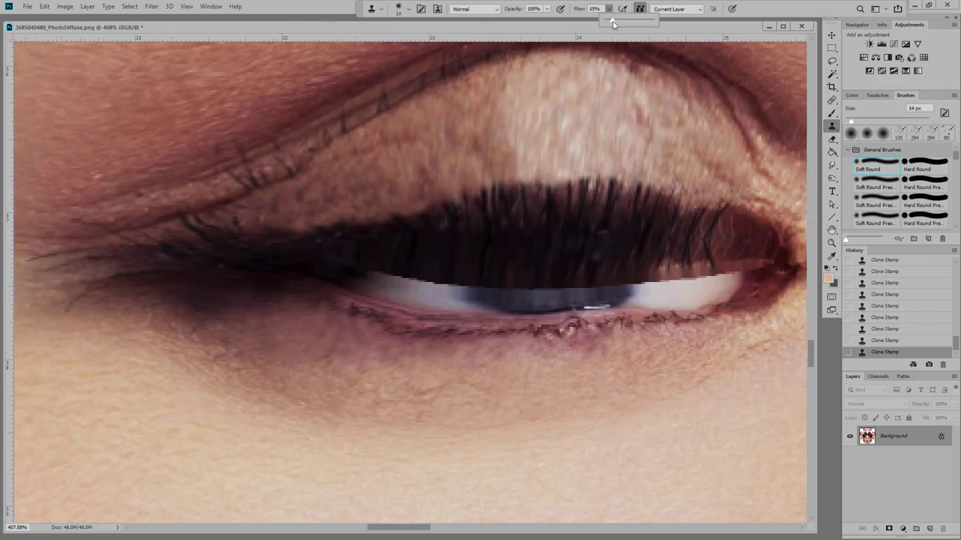
drag(612, 21, 617, 21)
key(bracketleft)
key(bracketleft)
key(bracketleft)
key(bracketleft)
key(bracketleft)
key(bracketleft)
key(bracketleft)
mouse_move(224, 229)
mouse_down()
mouse_move(196, 219)
mouse_move(167, 241)
mouse_up()
mouse_move(120, 276)
mouse_down()
mouse_move(84, 287)
mouse_move(30, 257)
mouse_up()
alt+click(44, 266)
drag(90, 251, 63, 253)
drag(95, 226, 78, 222)
Clone away the stray lash tips on the outer upper-lid crease and the lash roots along the upper eyelid's edge
mouse_move(226, 172)
mouse_down()
mouse_move(257, 184)
mouse_move(292, 170)
mouse_up()
drag(237, 147, 247, 161)
scroll(447, 198, up, 3)
drag(513, 180, 612, 184)
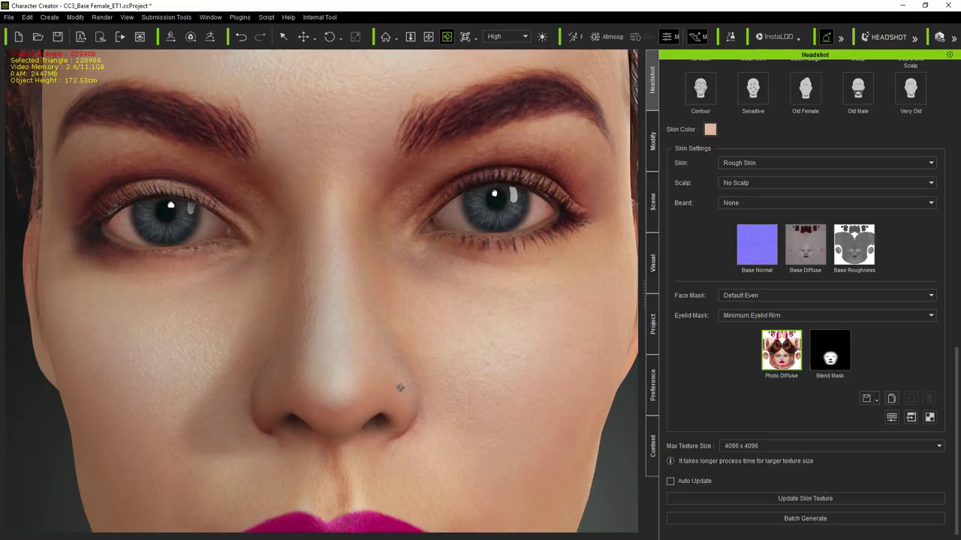
Switch to Character Creator, toggle the avatar's display option and examine the retouched eyelids from the front and side
alt+right_drag(365, 386, 292, 323)
scroll(292, 324, down, 5)
click(652, 142)
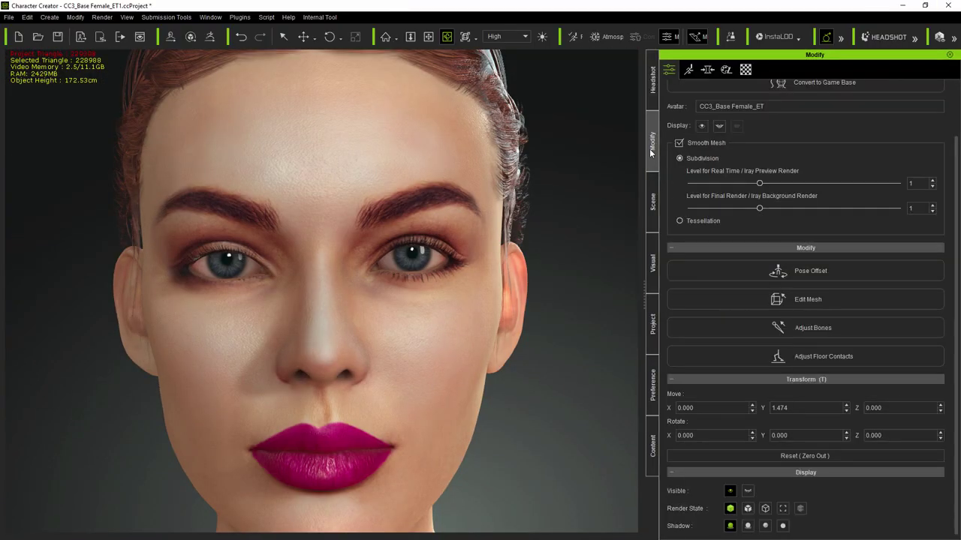
click(700, 125)
click(699, 126)
click(697, 127)
click(697, 126)
right_drag(356, 333, 550, 314)
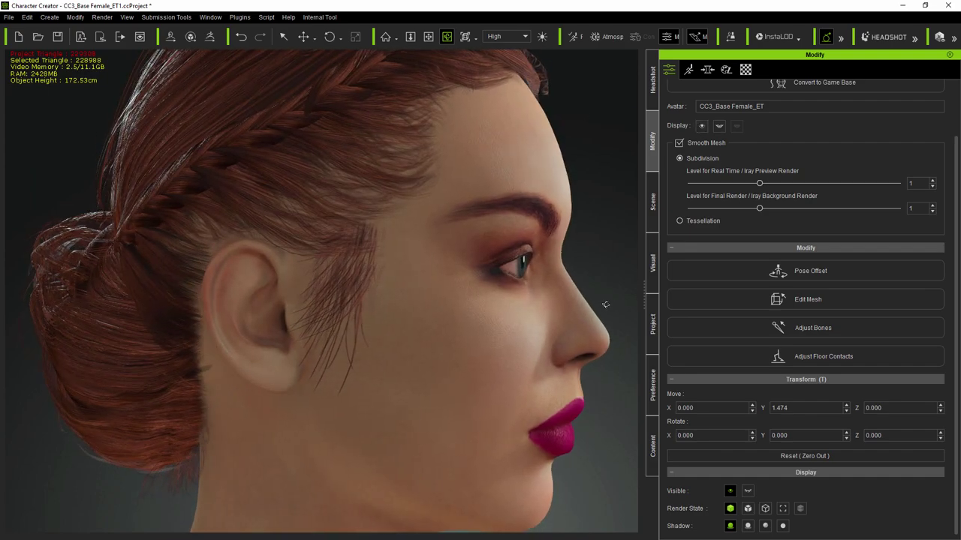
right_drag(561, 307, 473, 315)
scroll(451, 311, up, 3)
middle_drag(451, 312, 350, 305)
mouse_move(350, 305)
right_down()
mouse_move(300, 310)
mouse_move(344, 298)
right_up()
scroll(344, 298, down, 5)
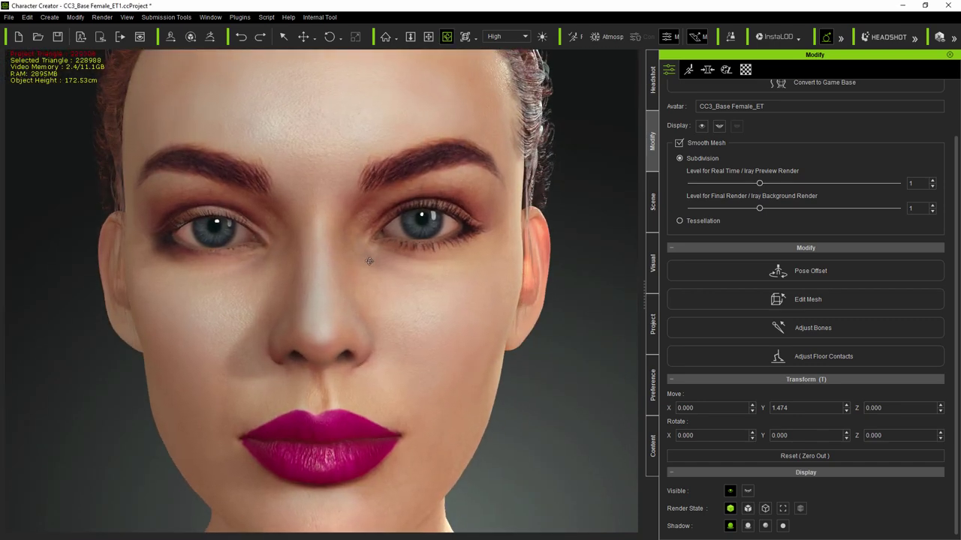
Update the head's skin texture with the retouched Photo Diffuse and use the avatar's display option to check the eyes
click(652, 79)
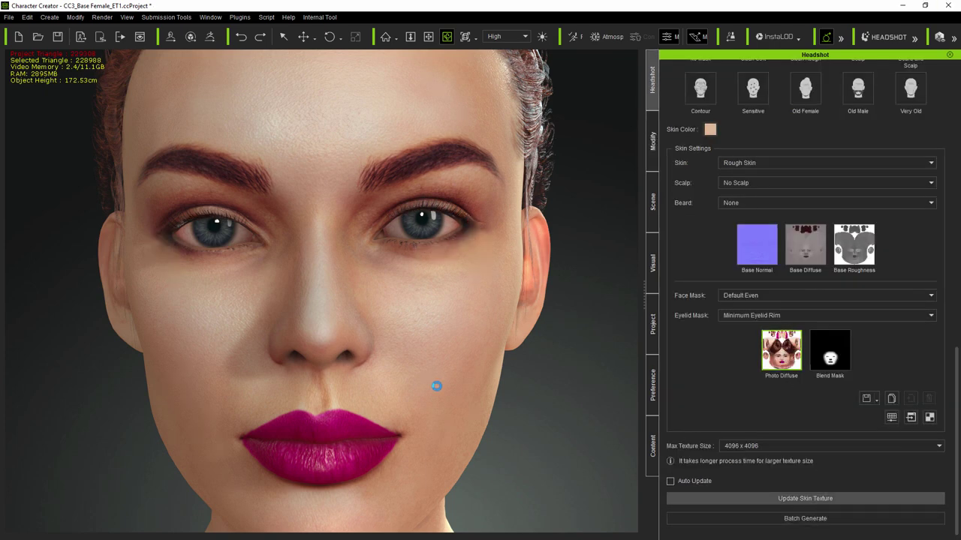
drag(437, 386, 395, 368)
click(653, 133)
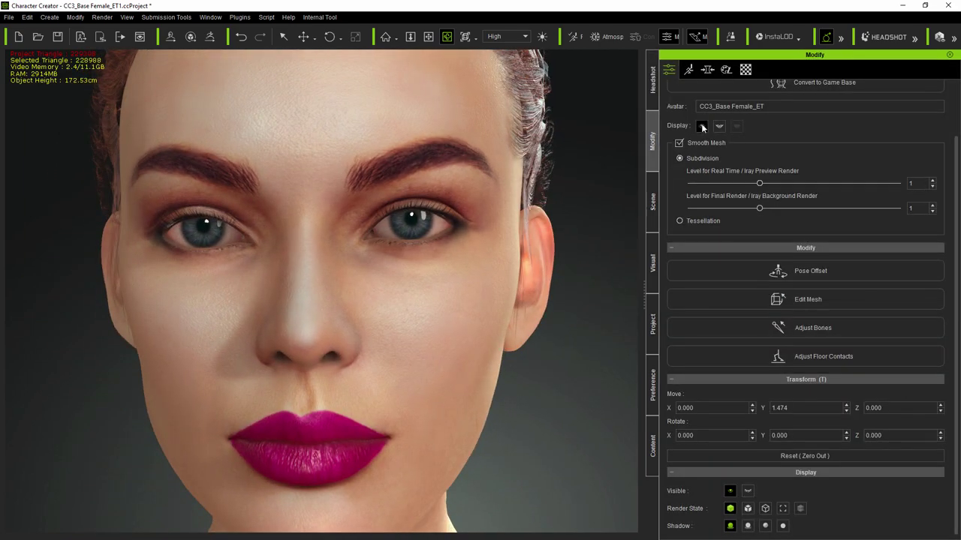
click(701, 125)
drag(353, 323, 155, 330)
right_drag(155, 330, 348, 327)
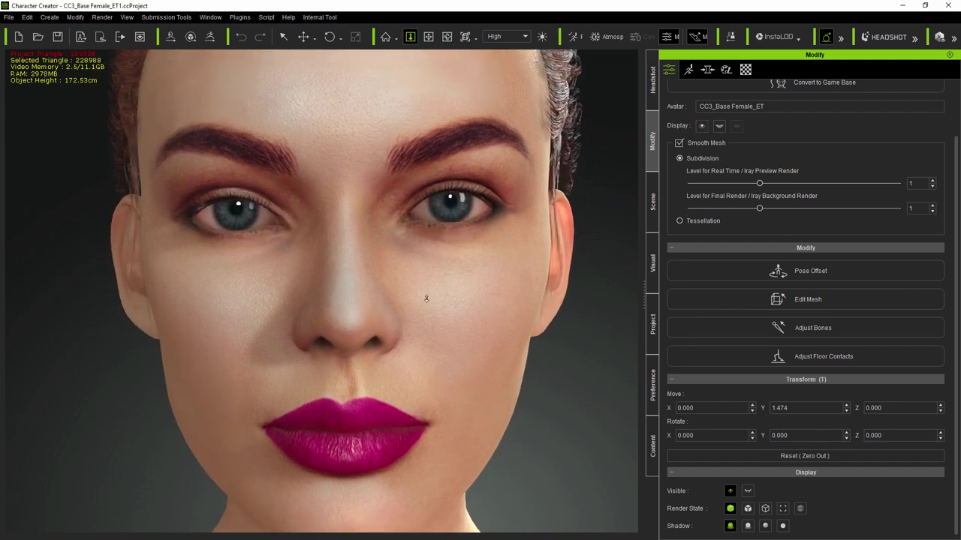
Examine the cleaned eyelids from several angles and browse the Skin and Eyelid Mask presets
scroll(424, 298, down, 5)
middle_drag(424, 298, 408, 324)
right_drag(408, 323, 604, 285)
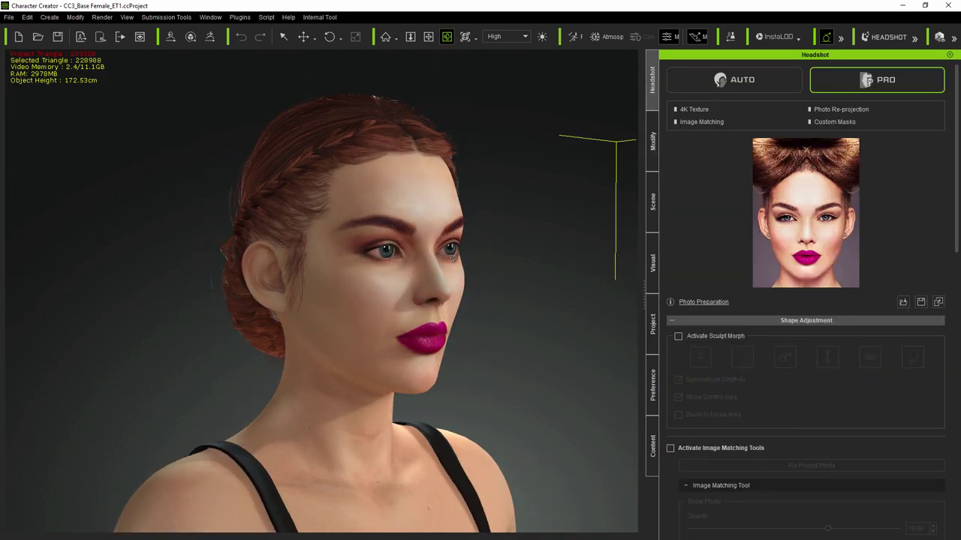
scroll(788, 407, down, 2)
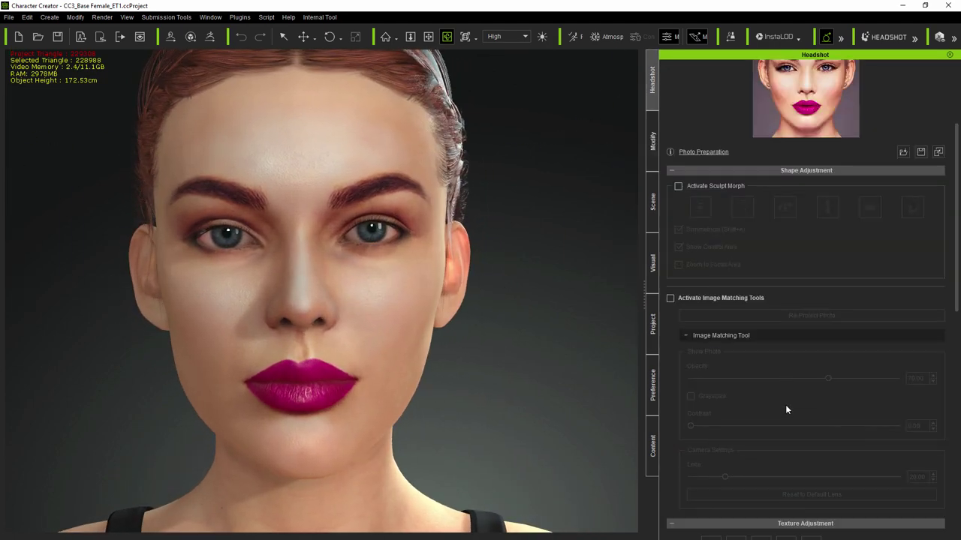
scroll(784, 411, down, 8)
click(813, 164)
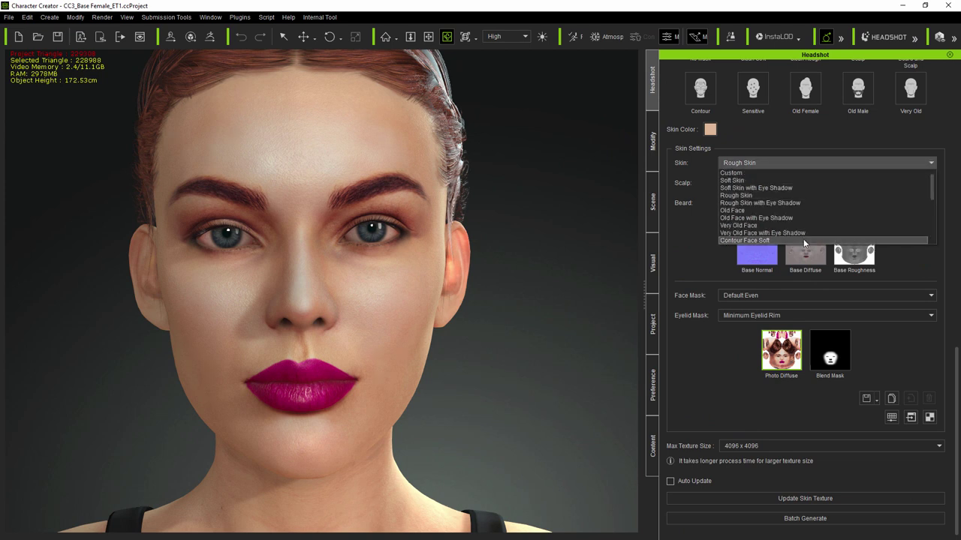
click(842, 314)
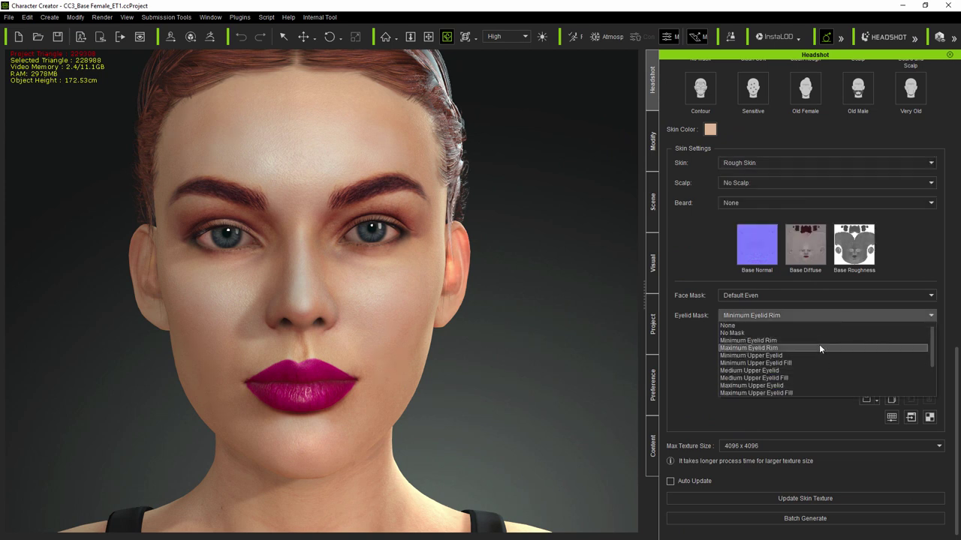
click(701, 358)
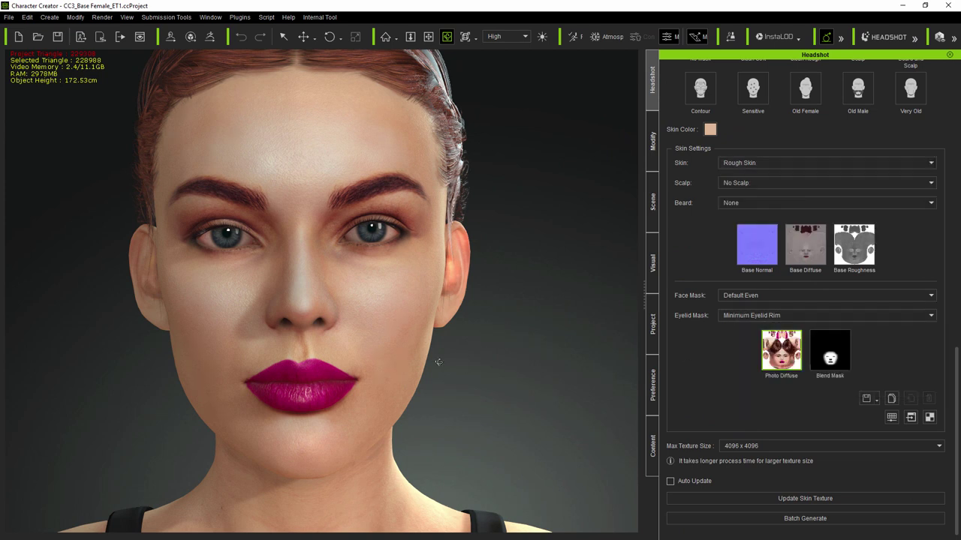
right_drag(440, 362, 457, 380)
drag(457, 380, 512, 378)
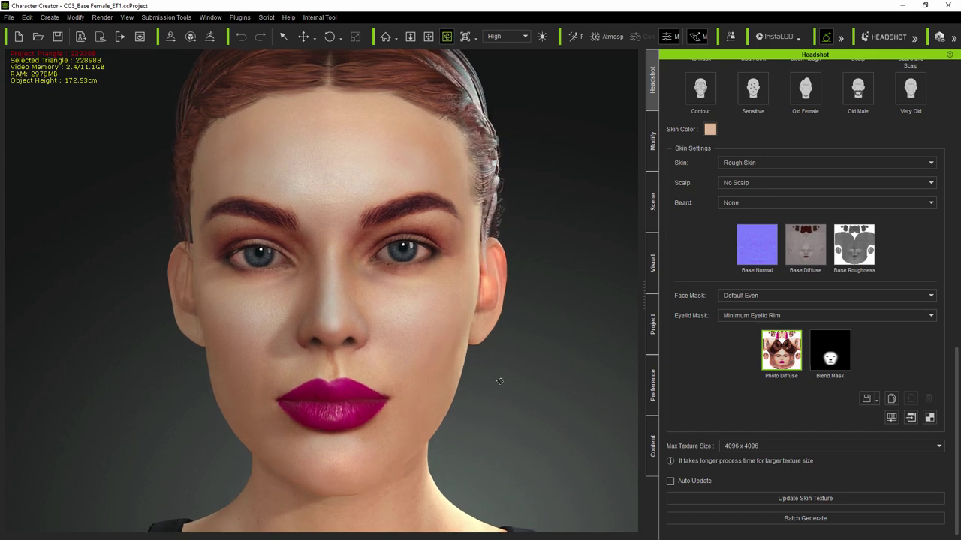
scroll(363, 295, up, 5)
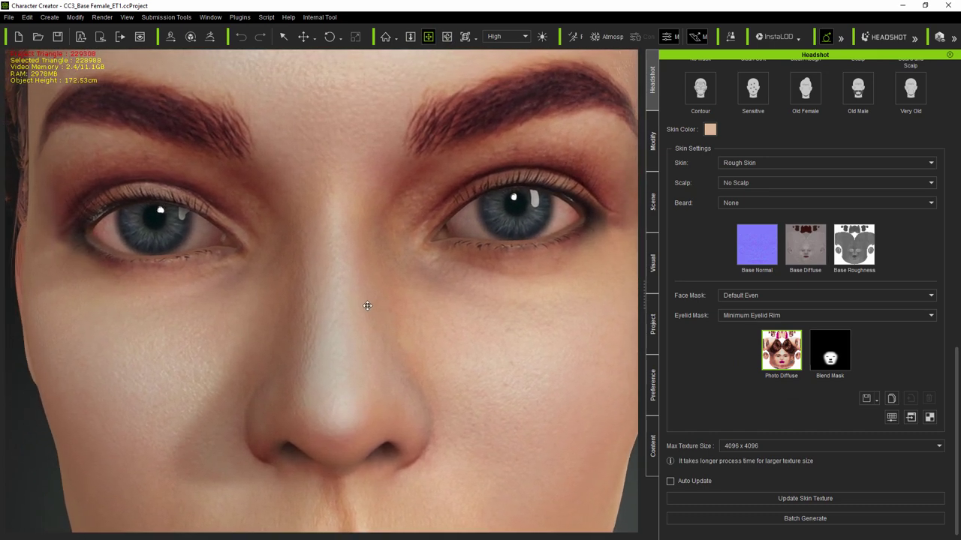
right_drag(368, 305, 360, 316)
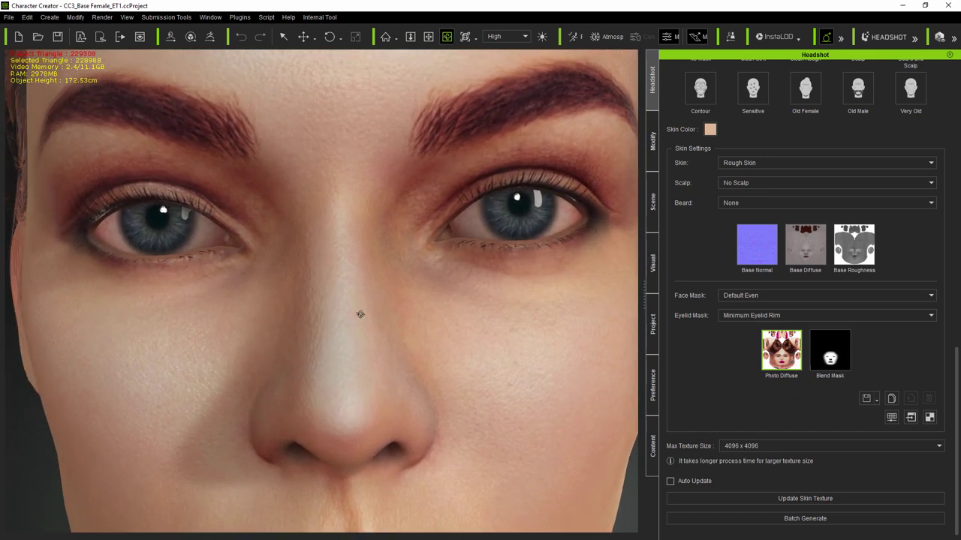
Open the Opacity texture of the Std_Eyelash material in Photoshop for editing
click(652, 143)
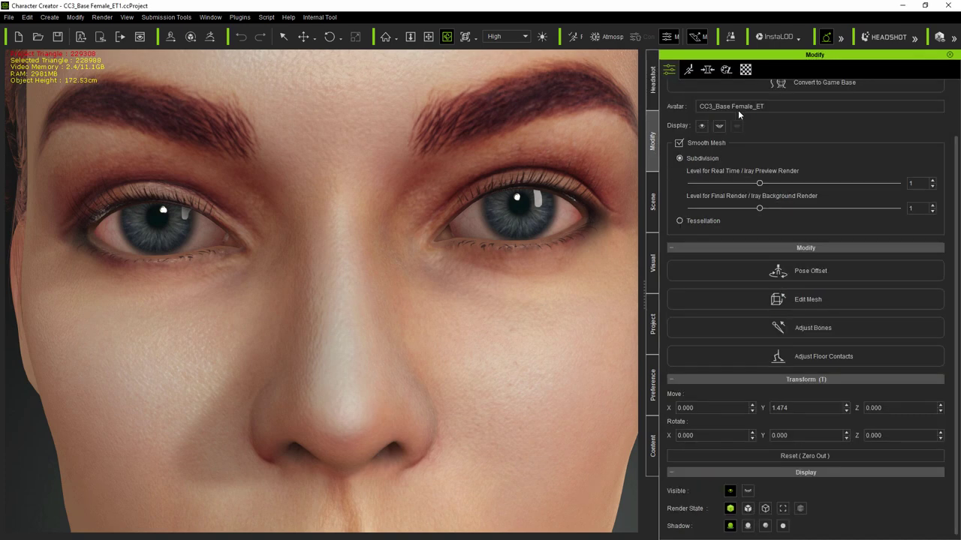
click(746, 70)
scroll(766, 138, up, 2)
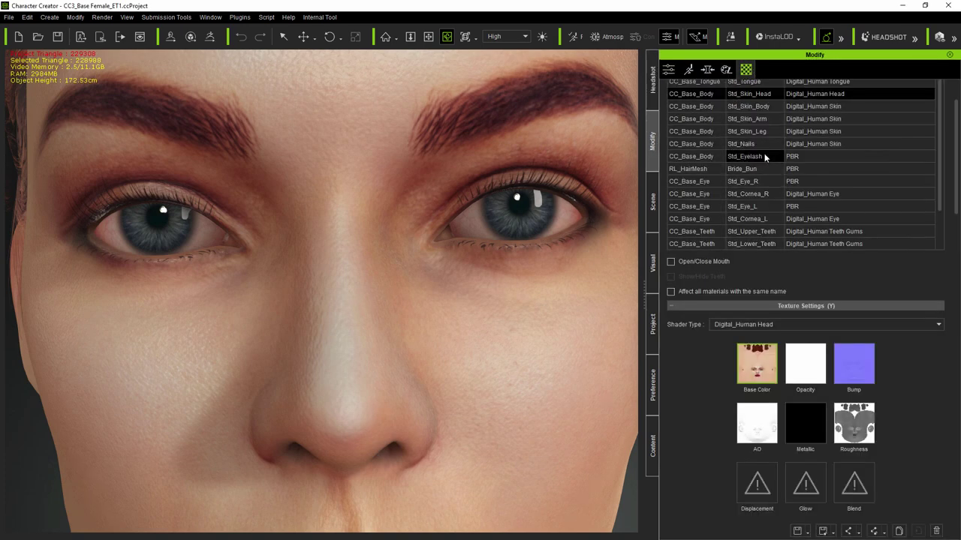
click(752, 156)
scroll(709, 364, down, 4)
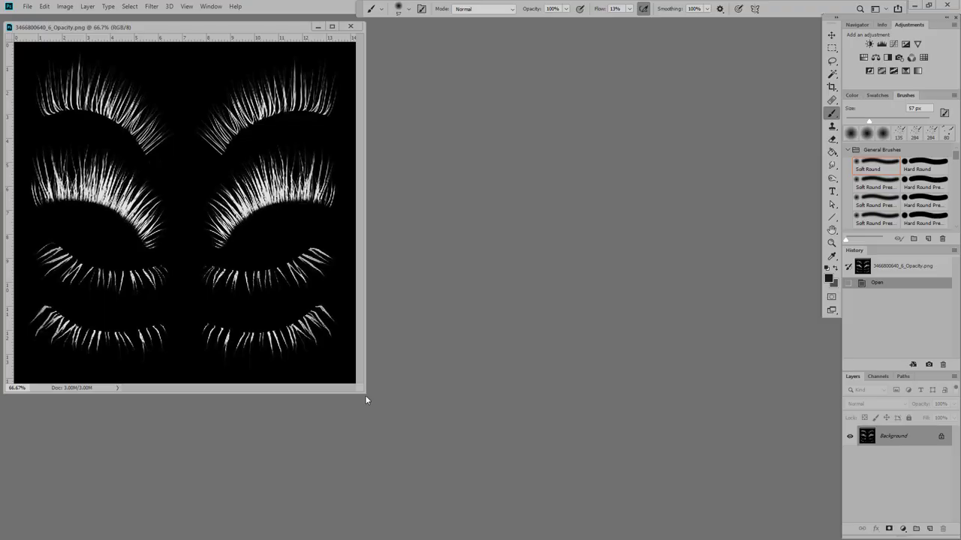
key(ctrl+0)
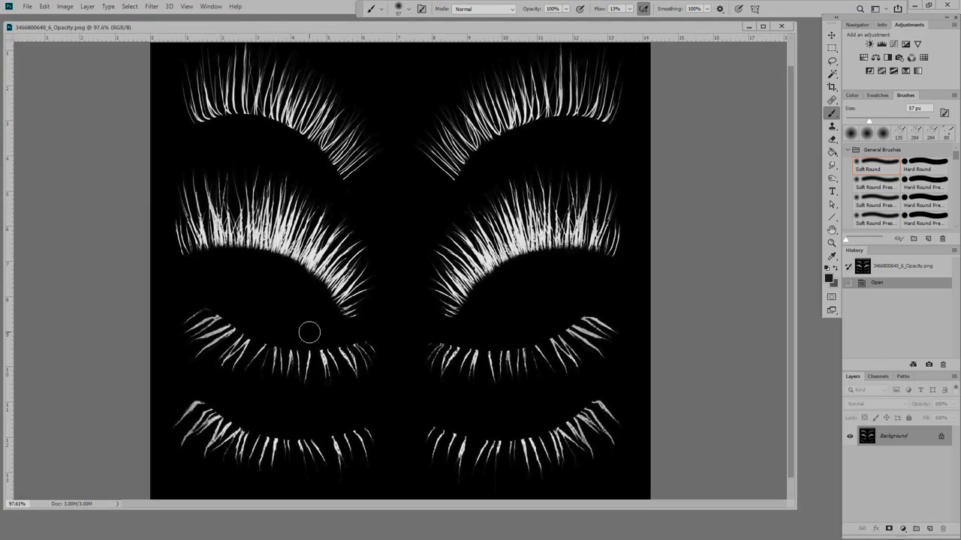
Select the lashes by inverting a Magic Wand selection of the black background, and copy them onto a new layer
key(w)
click(536, 155)
click(129, 6)
click(147, 40)
click(45, 8)
click(75, 74)
key(ctrl+v)
Set the copied lash layer's brightness to 150
click(64, 7)
mouse_move(113, 31)
click(174, 31)
drag(698, 300, 747, 299)
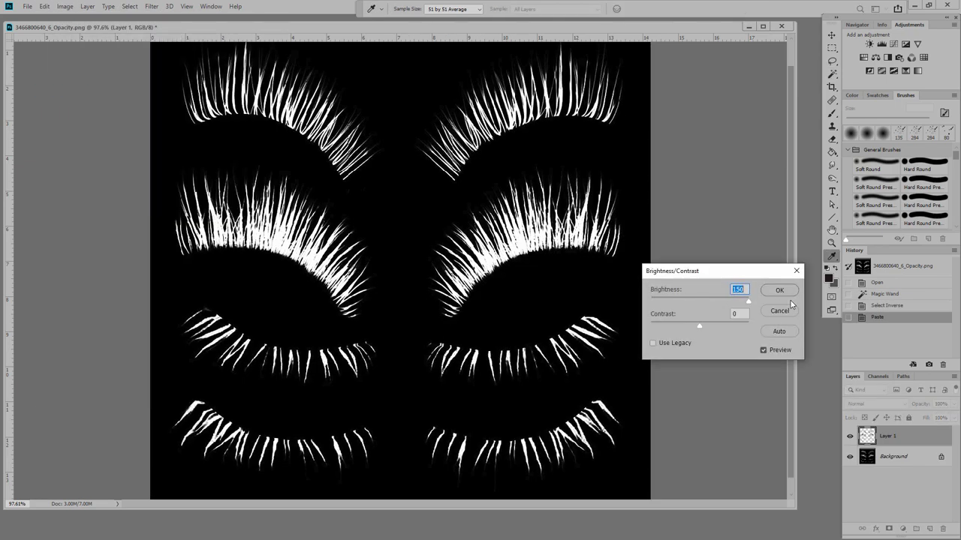
click(779, 289)
Duplicate the brightened lash layer and merge the duplicate down into it
click(87, 6)
click(101, 48)
key(Return)
click(87, 6)
click(117, 353)
Apply a Gaussian Blur with a 1.0 pixel radius to the merged lash layer
click(151, 7)
click(360, 157)
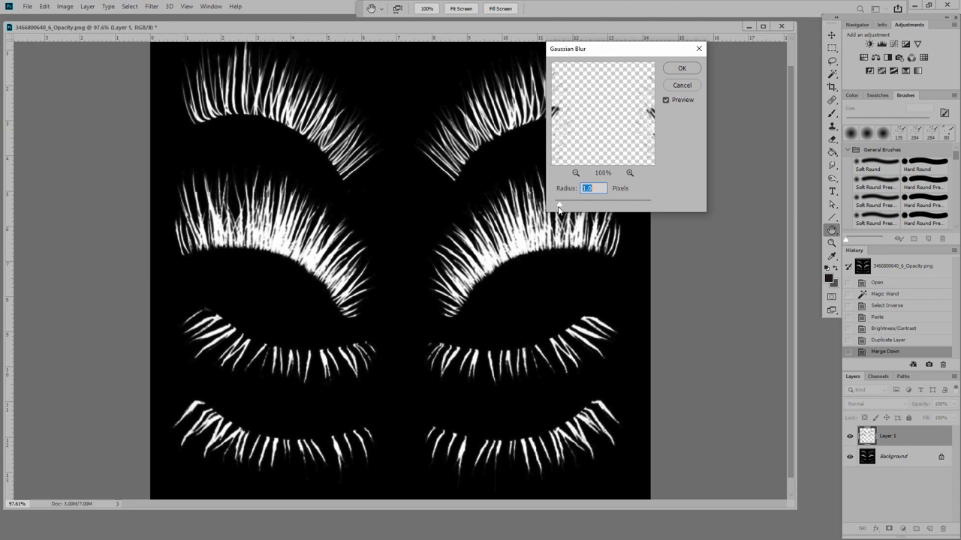
click(682, 69)
Duplicate the blurred lash layer three times to thicken the lashes
click(87, 6)
click(100, 51)
key(Return)
click(87, 6)
click(100, 49)
click(572, 148)
click(87, 6)
click(99, 50)
click(572, 149)
Flatten the stacked lash layers and save the eyelash opacity texture
click(87, 6)
click(105, 369)
click(27, 6)
click(52, 112)
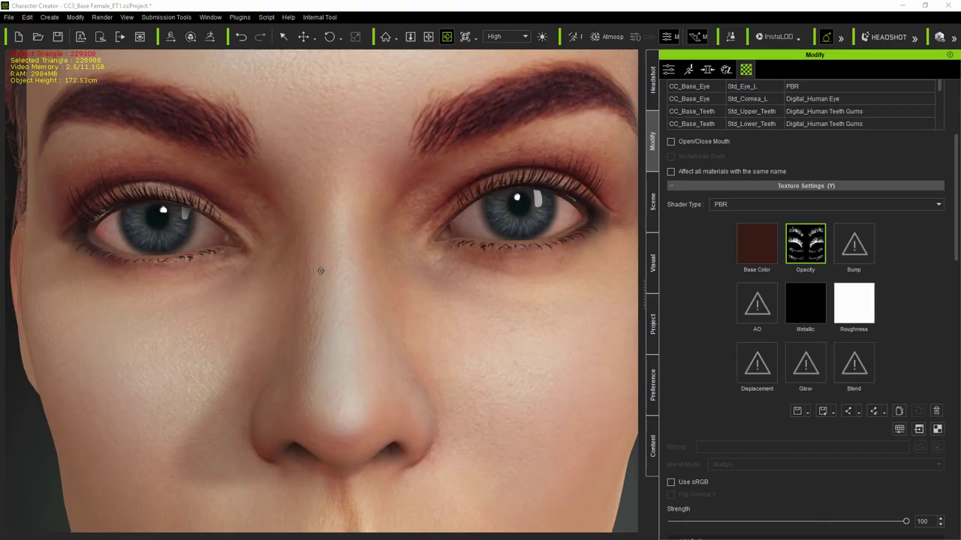
Back in Character Creator, show the Eyelash morph sliders for the Headshot eye and widen the area displaying them
drag(321, 271, 412, 294)
scroll(340, 266, down, 3)
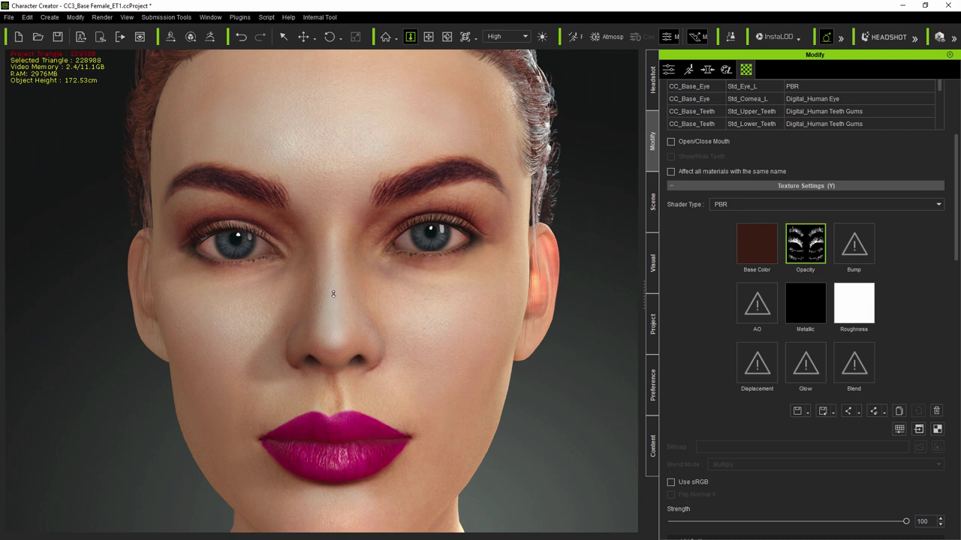
right_drag(334, 294, 356, 309)
right_drag(285, 319, 316, 323)
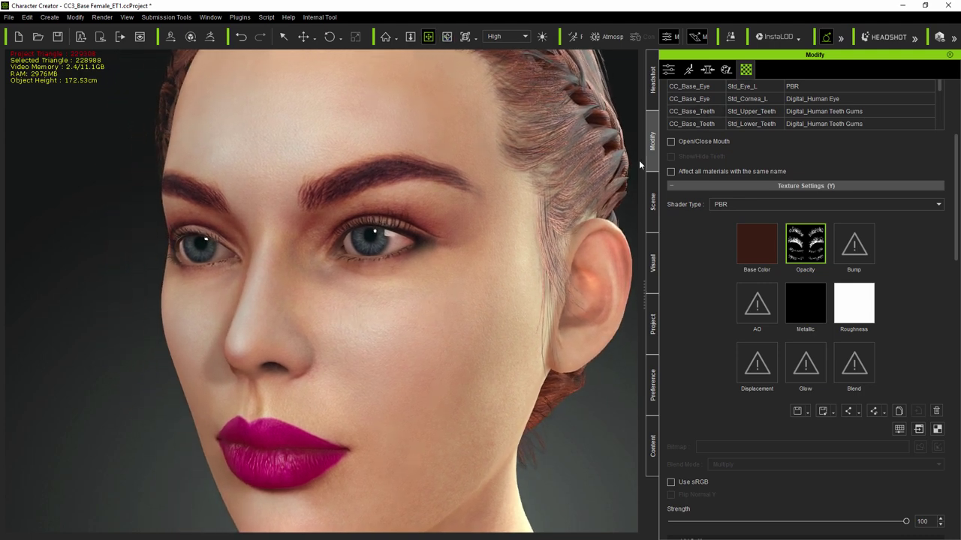
click(707, 69)
click(682, 131)
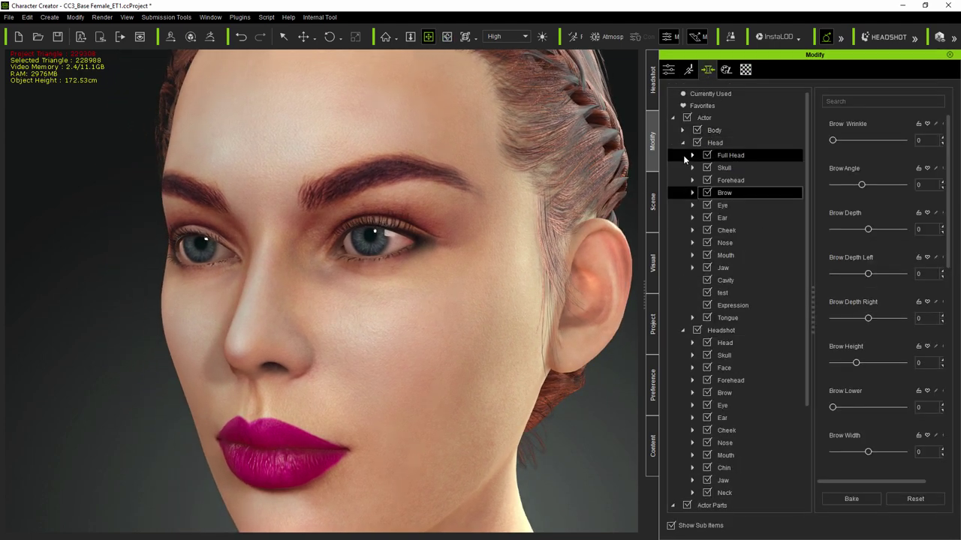
click(682, 142)
click(692, 230)
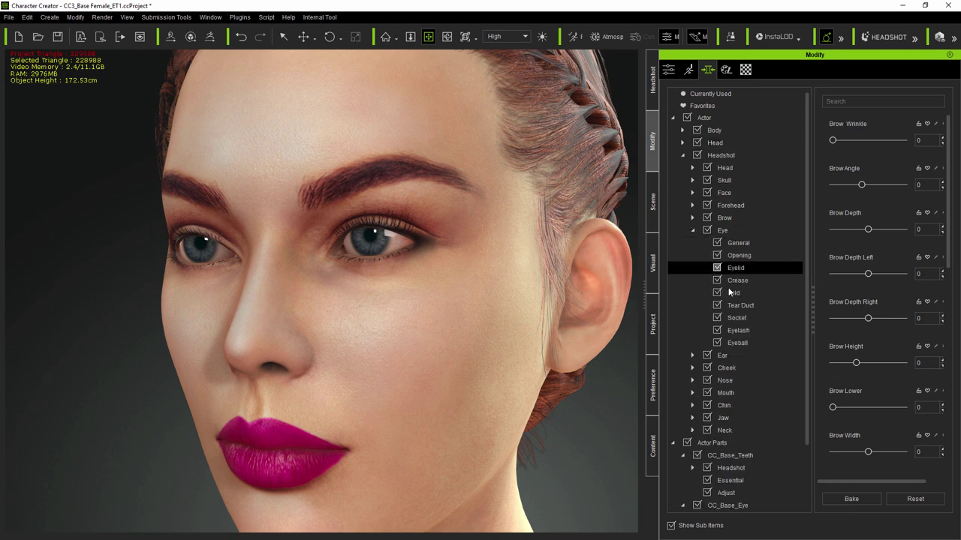
click(739, 332)
drag(813, 321, 757, 330)
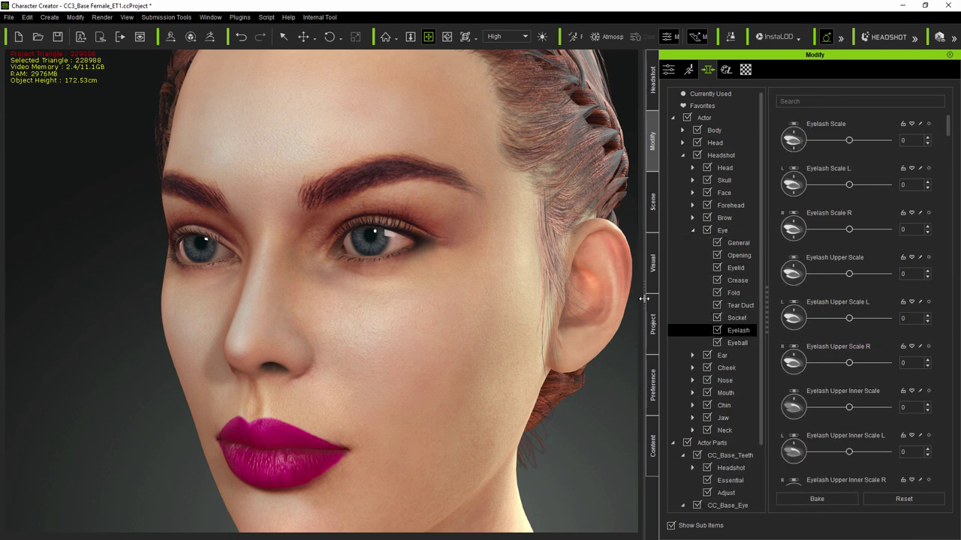
drag(643, 297, 594, 300)
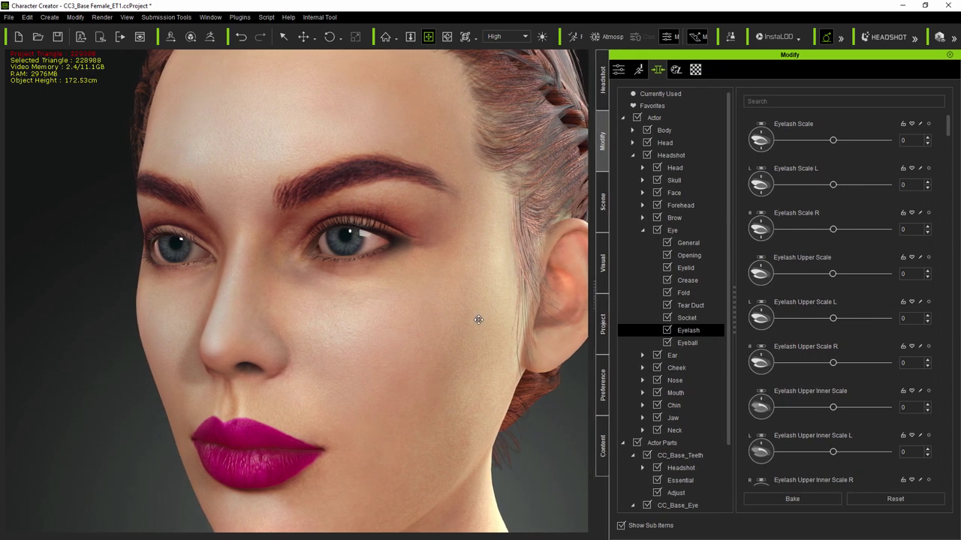
Raise the Eyelash Scale morph to 53 and further to 100
right_drag(476, 317, 442, 307)
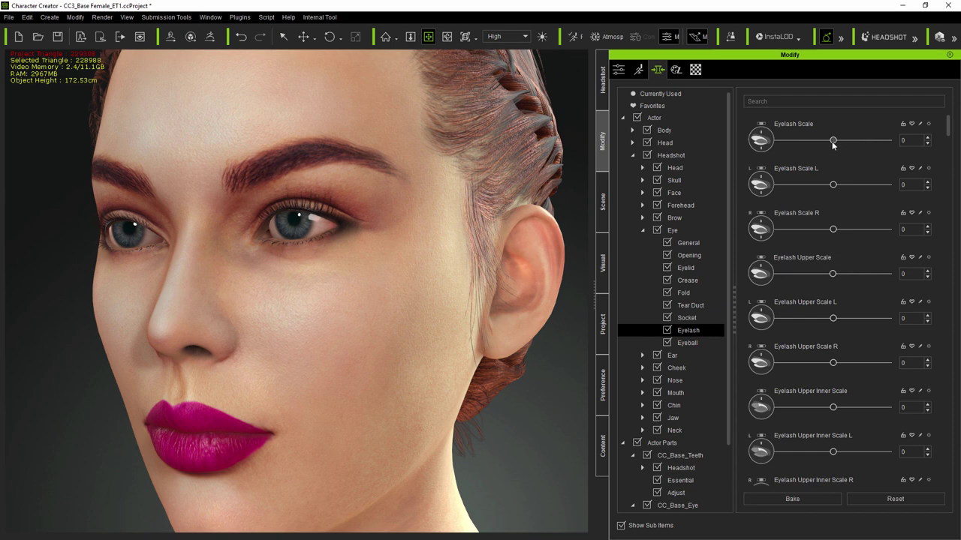
drag(837, 144, 861, 161)
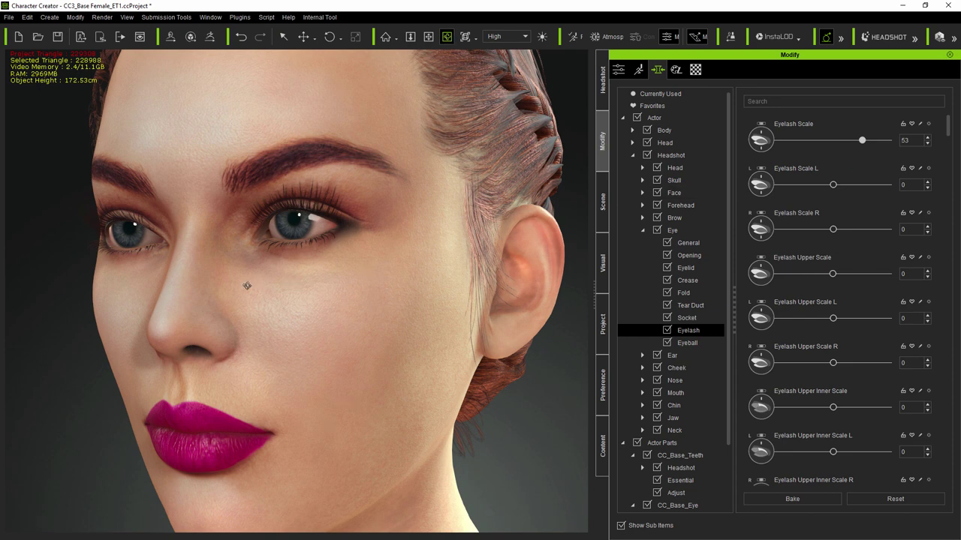
right_drag(243, 286, 337, 285)
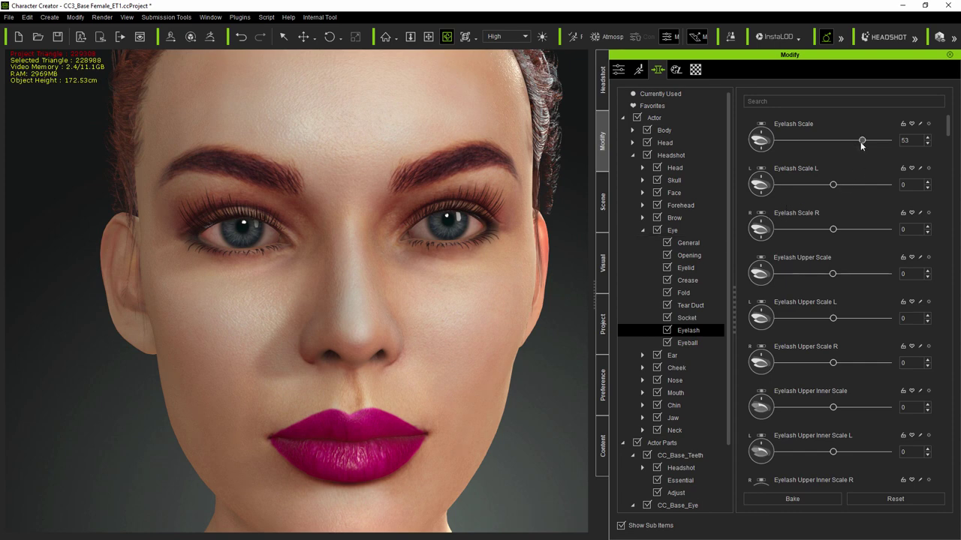
drag(864, 142, 904, 144)
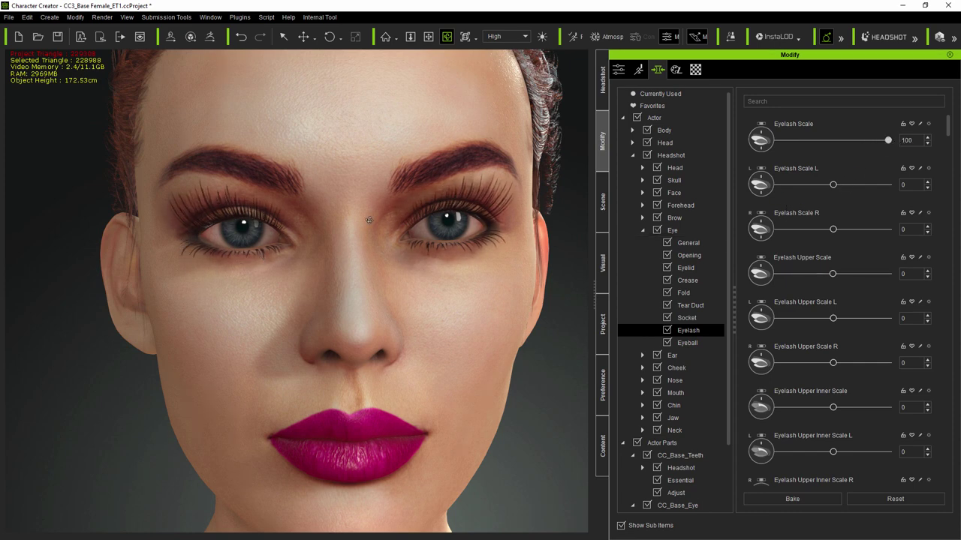
Set the Shadow Threshold of the eyelash material to 25
click(696, 69)
scroll(683, 270, down, 7)
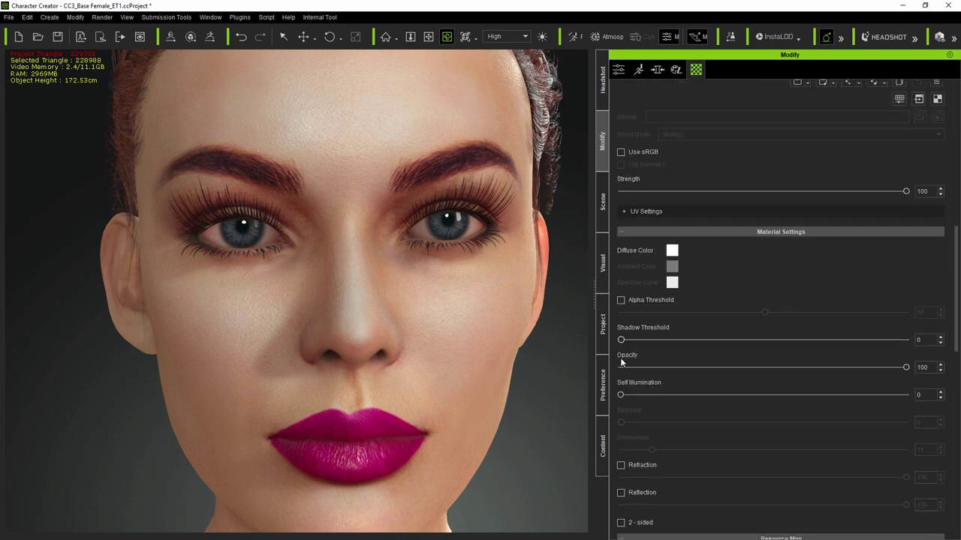
right_drag(510, 304, 471, 314)
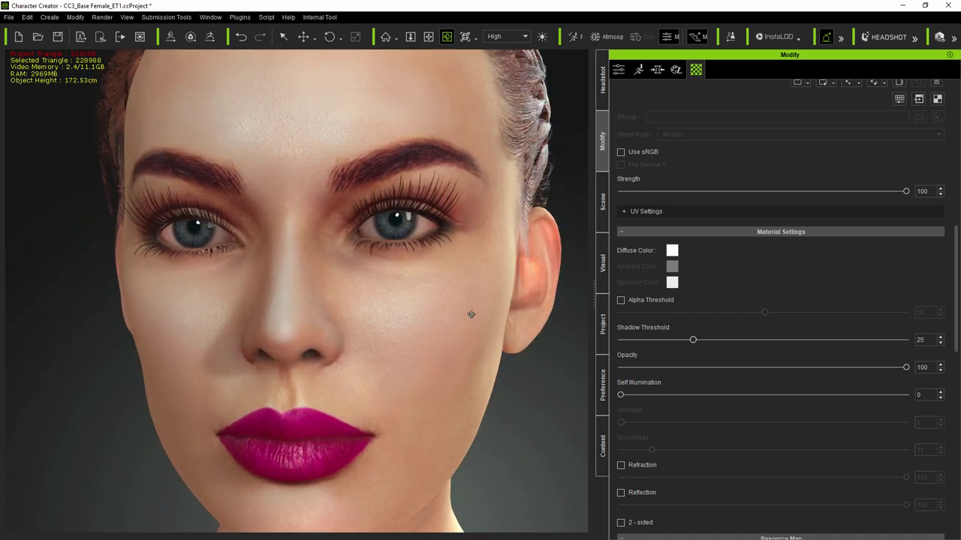
Reset the Headshot eye's eyelash morphs to their defaults
click(658, 71)
click(863, 497)
right_drag(240, 315, 295, 316)
scroll(296, 316, up, 2)
scroll(296, 316, up, 4)
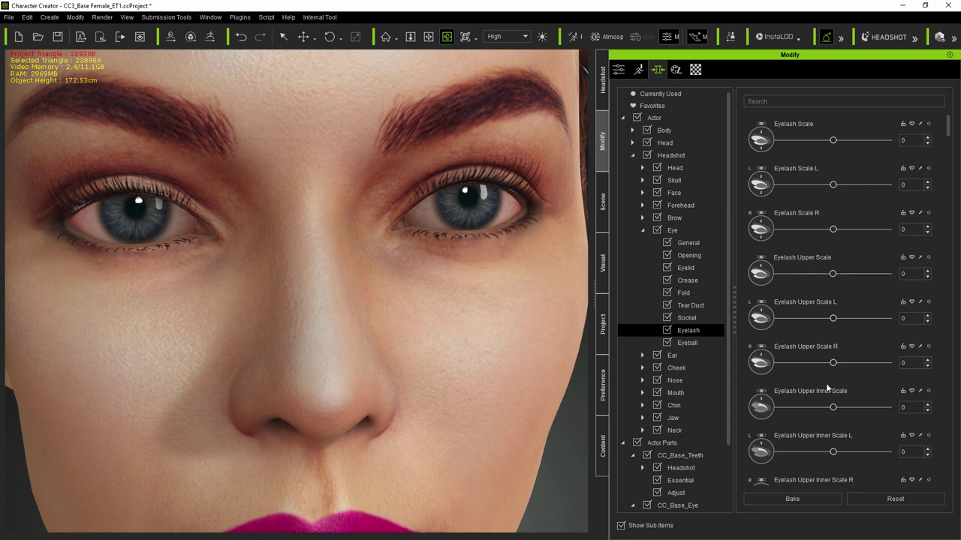
Try slightly higher values on individual eyelash scale morphs, starting with Eyelash Upper Inner Scale
mouse_move(834, 408)
mouse_down()
mouse_move(877, 413)
mouse_move(836, 408)
mouse_up()
scroll(940, 188, down, 5)
drag(940, 184, 940, 213)
mouse_move(833, 185)
mouse_down()
mouse_move(871, 188)
mouse_move(839, 188)
mouse_up()
drag(833, 319, 843, 320)
scroll(938, 241, down, 9)
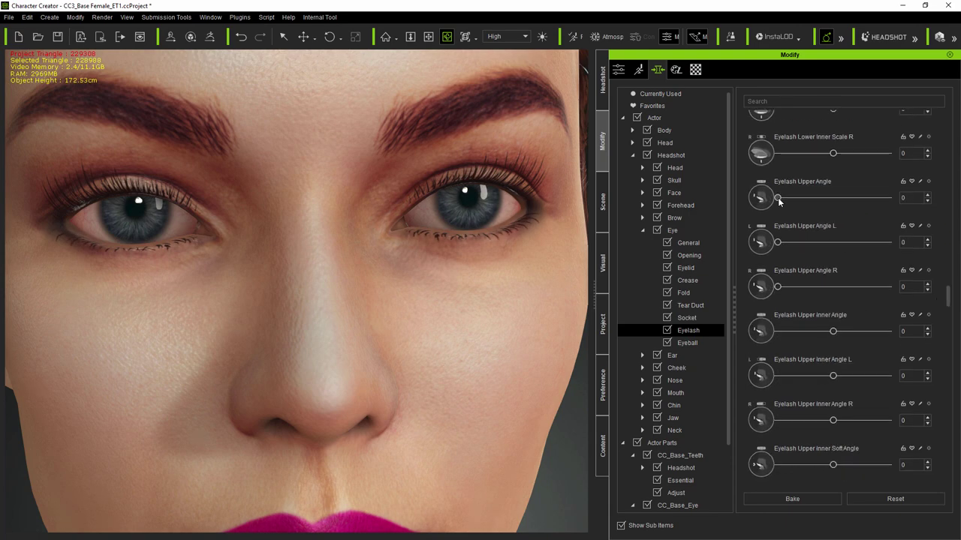
Try Eyelash Upper Angle at 100, a lower Upper Inner Angle, and Upper Inner Soft Angle at -100
drag(779, 197, 888, 198)
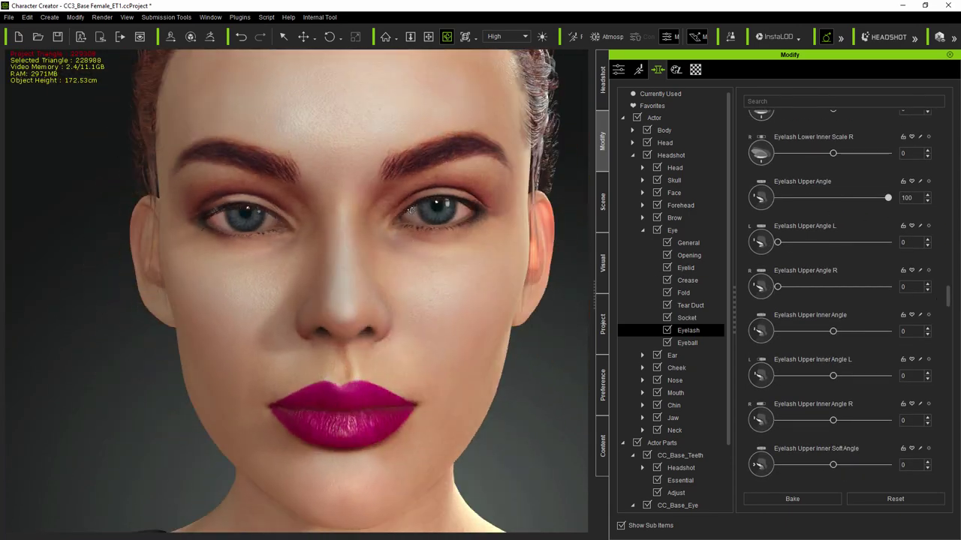
drag(411, 210, 376, 269)
drag(854, 331, 787, 339)
drag(865, 460, 725, 445)
Try a higher Eyelash Upper Outer Angle and reset the eyelash morphs
drag(947, 304, 947, 308)
scroll(947, 311, down, 5)
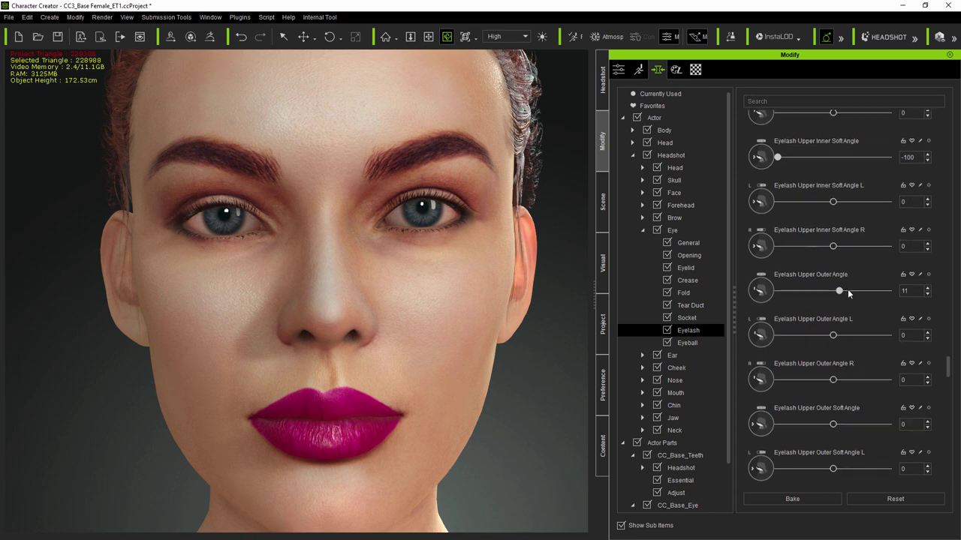
drag(863, 298, 903, 313)
scroll(914, 395, down, 8)
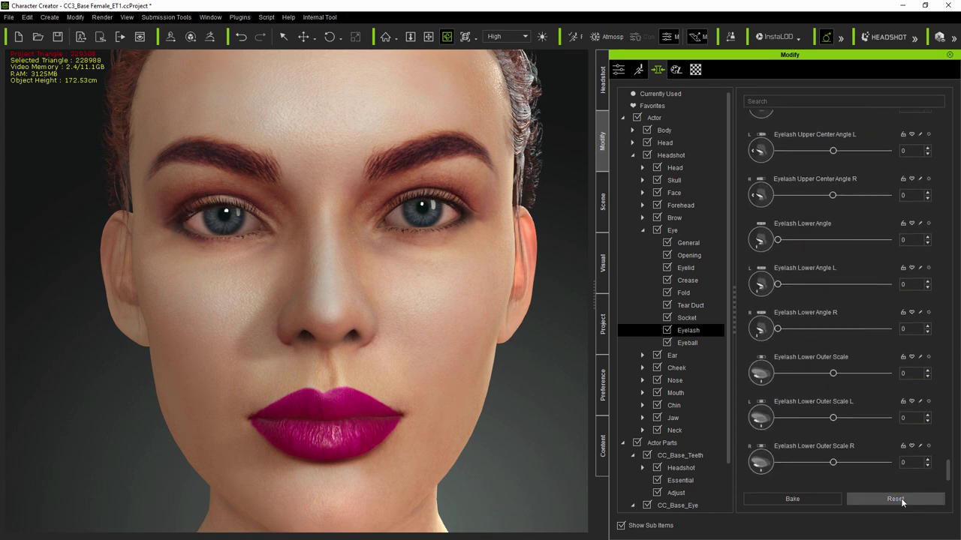
scroll(529, 266, up, 2)
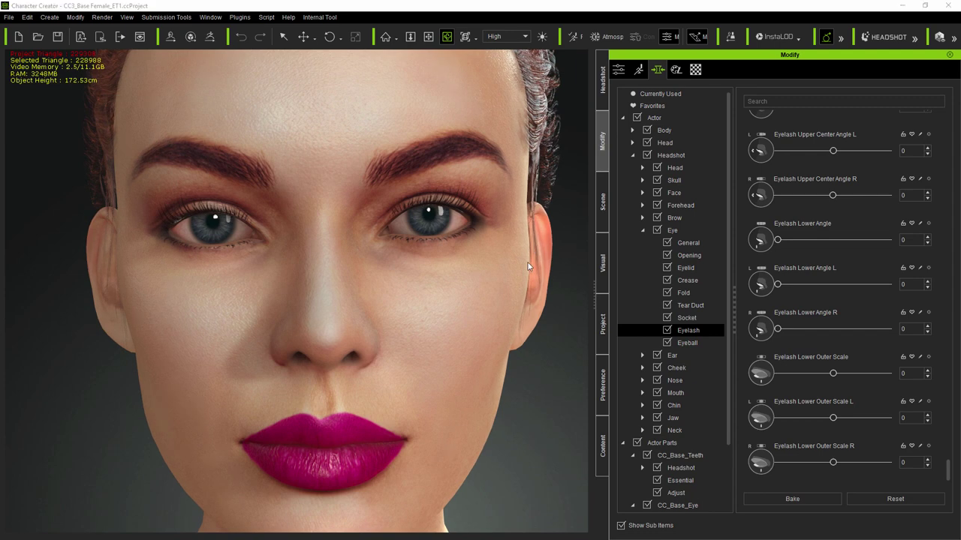
Close the character's eyes and examine the lashes from the front and in profile
click(619, 69)
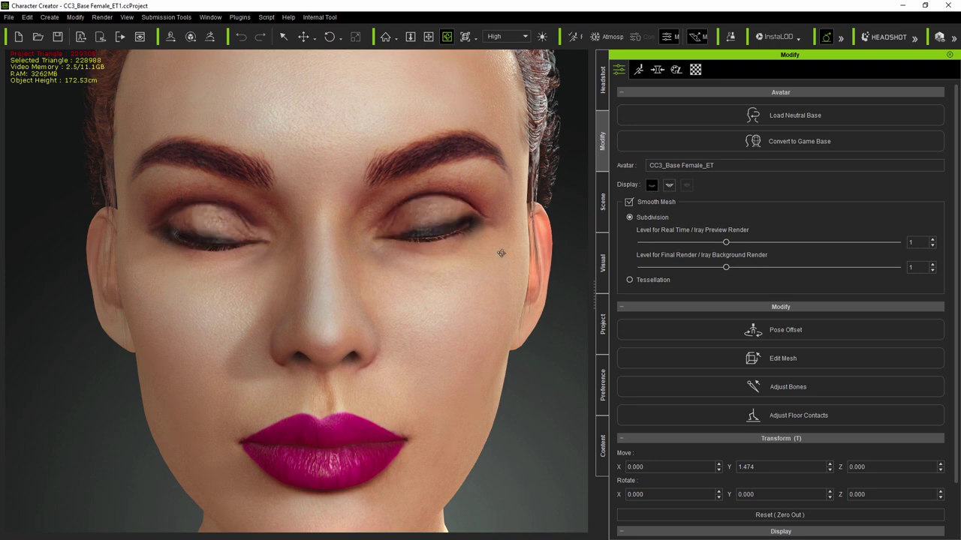
right_drag(502, 253, 500, 297)
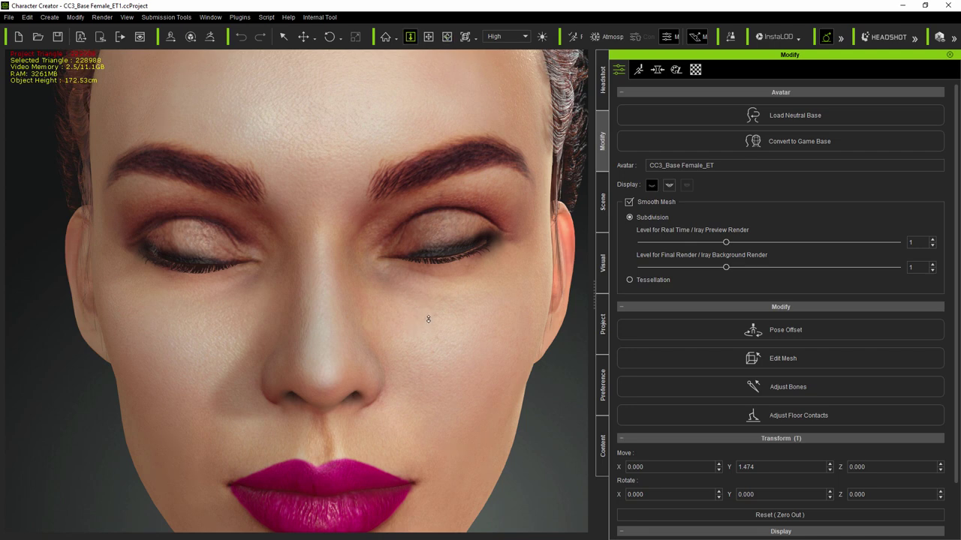
scroll(428, 319, up, 2)
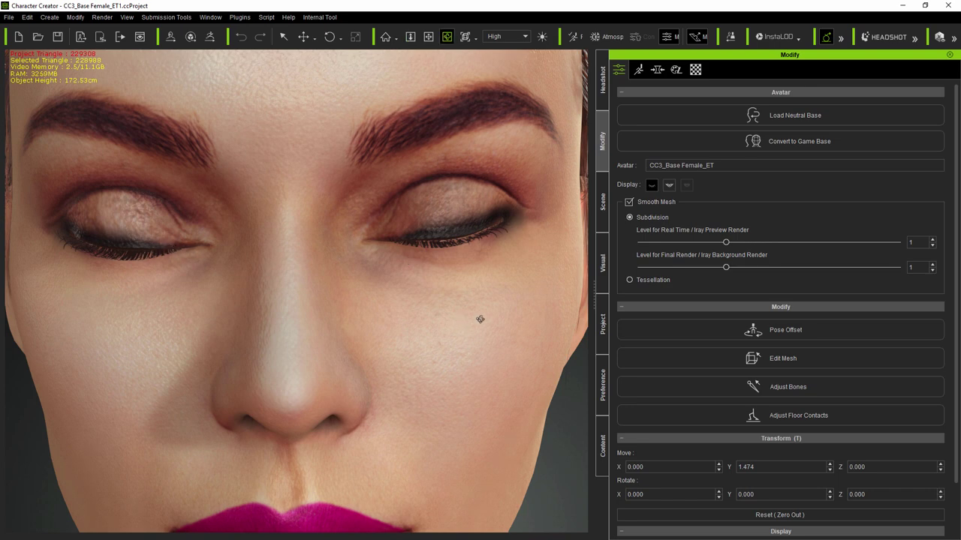
right_drag(492, 318, 282, 318)
right_drag(167, 273, 411, 291)
right_drag(484, 362, 280, 362)
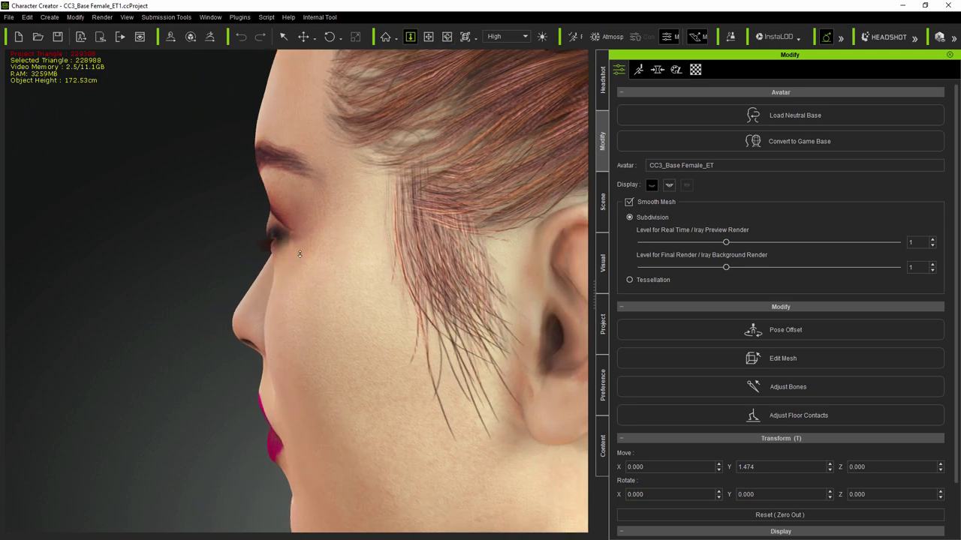
scroll(299, 254, up, 5)
Start Edit Mesh in Element mode and select the upper eyelash elements
click(713, 364)
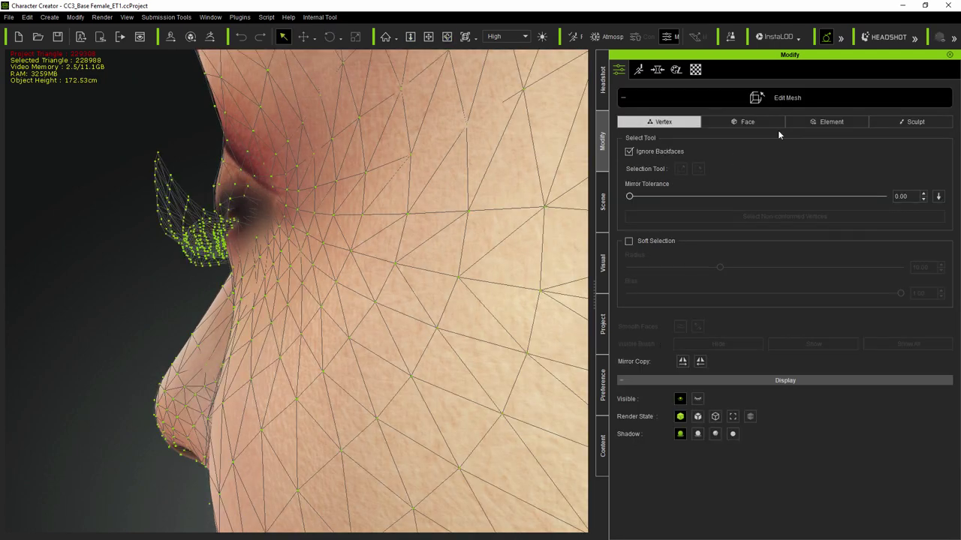
click(824, 122)
drag(183, 141, 127, 194)
Reposition the selected upper lash elements against the closed eyelid with the Move tool and finish the mesh edit
right_drag(190, 371, 481, 364)
middle_drag(480, 364, 299, 321)
scroll(364, 325, up, 6)
scroll(393, 351, down, 2)
key(e)
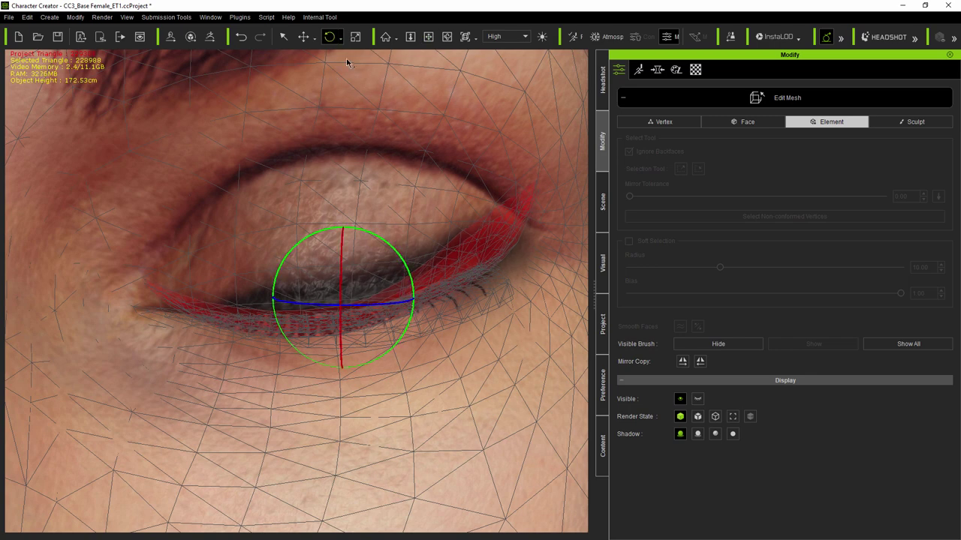
click(304, 37)
scroll(361, 243, up, 2)
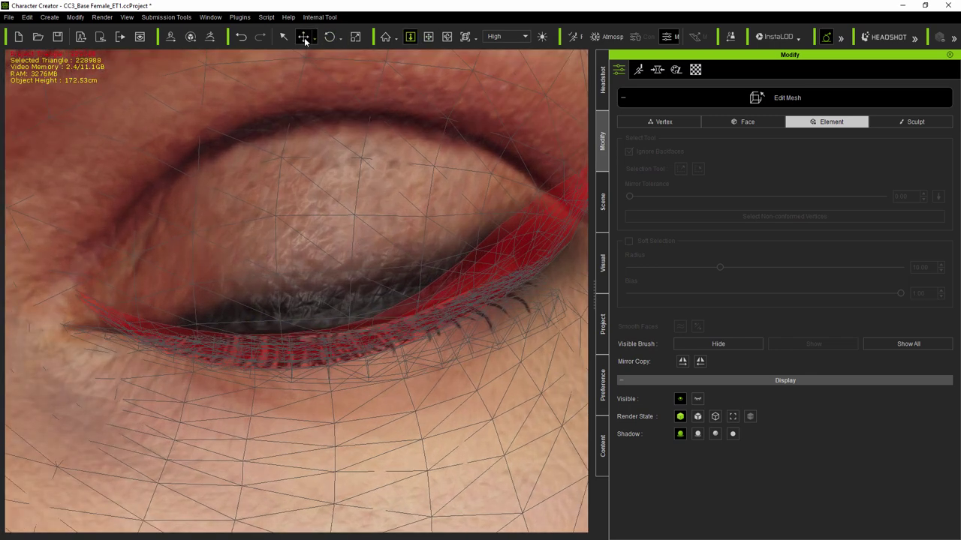
click(304, 39)
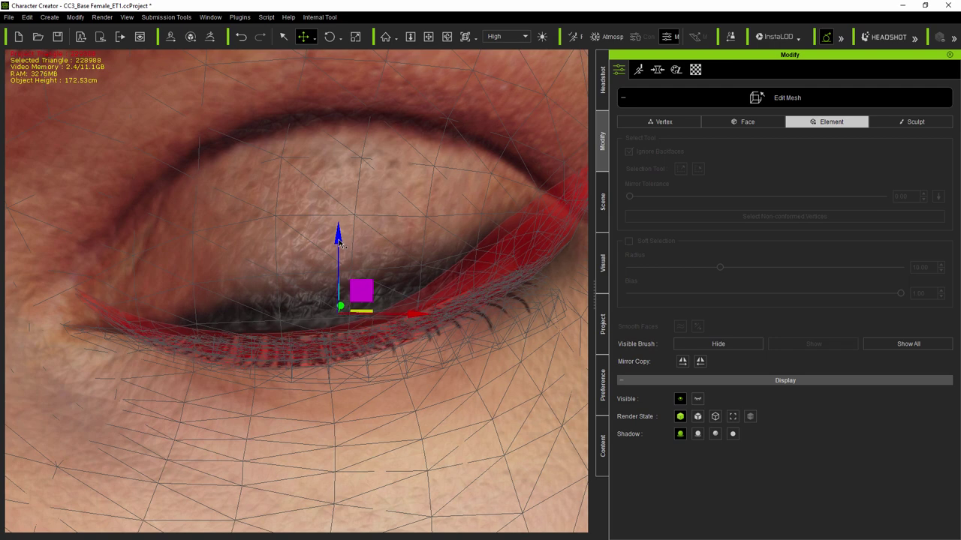
click(758, 99)
Open the character's eyes again and save the project
alt+drag(317, 274, 453, 338)
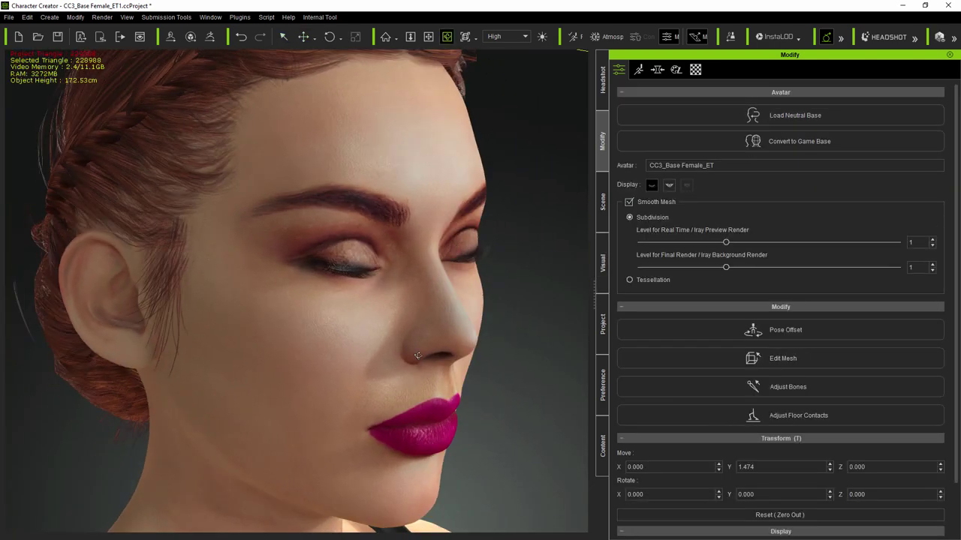
right_drag(385, 357, 306, 363)
click(652, 187)
right_drag(353, 344, 343, 318)
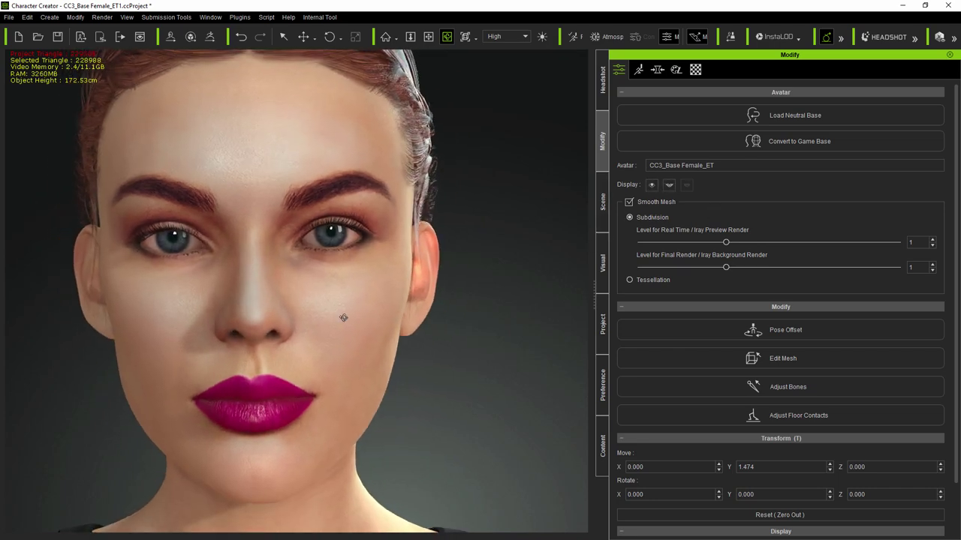
middle_drag(317, 324, 421, 333)
right_drag(421, 332, 401, 338)
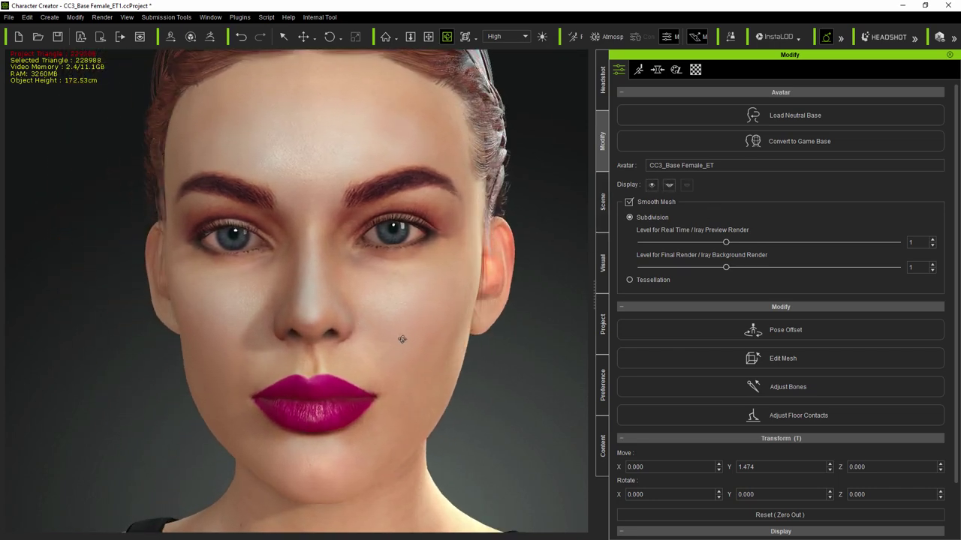
key(ctrl+s)
Raise the Eyelash Scale morph to its maximum and increase the eyelash angle morphs
click(657, 70)
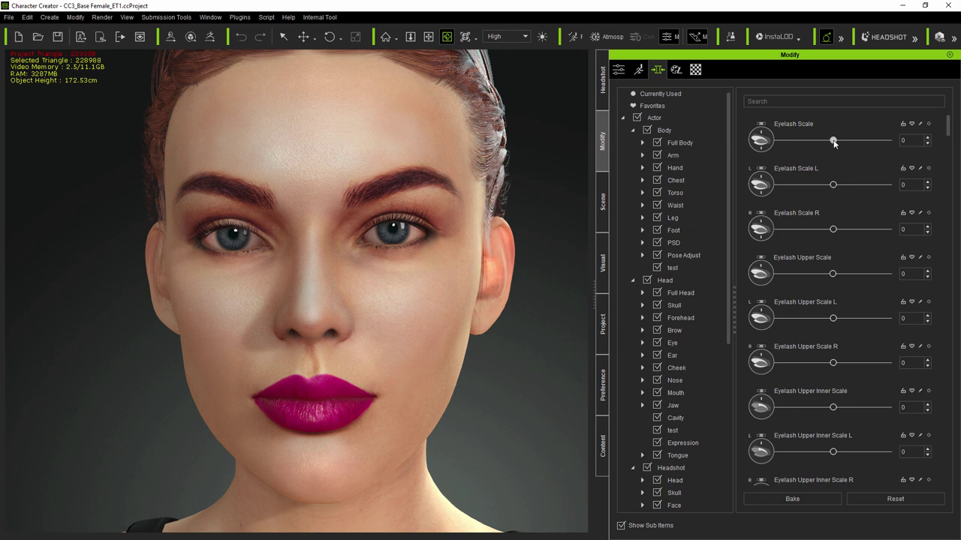
drag(833, 143, 890, 141)
drag(948, 126, 949, 302)
drag(778, 168, 890, 169)
drag(778, 214, 823, 217)
drag(845, 264, 890, 262)
right_drag(299, 273, 308, 310)
scroll(140, 219, up, 3)
scroll(218, 255, down, 5)
Close the character's eyes and show the enlarged lashes in close-up profile
click(619, 69)
click(652, 185)
right_drag(298, 358, 100, 312)
scroll(101, 312, up, 5)
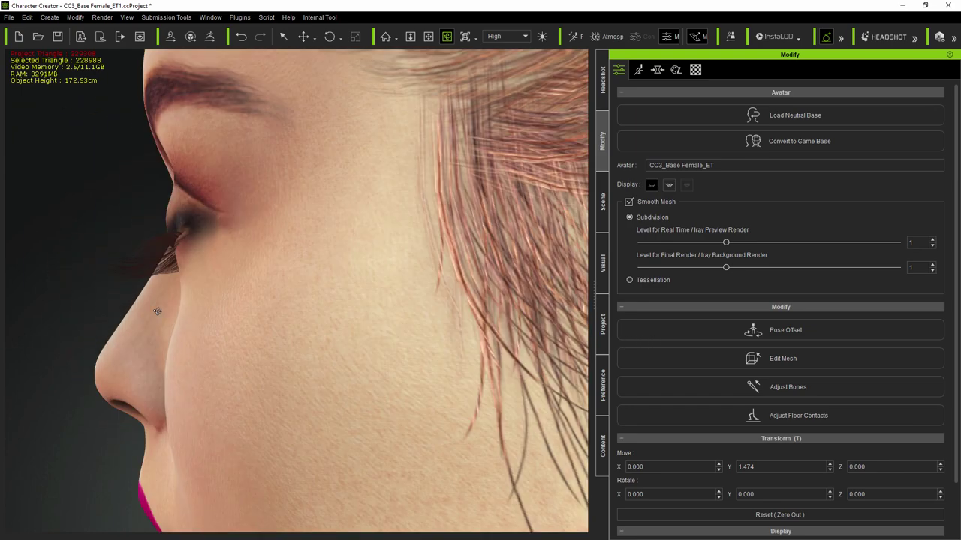
Edit the mesh in Element mode and select the upper lash elements of both eyes together
click(758, 362)
click(826, 123)
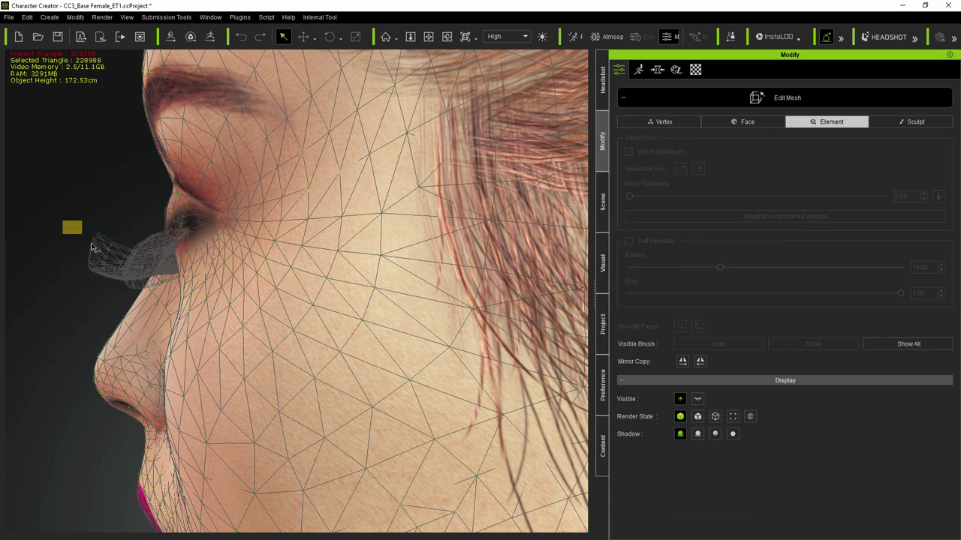
click(112, 255)
click(447, 38)
drag(226, 300, 159, 298)
click(283, 37)
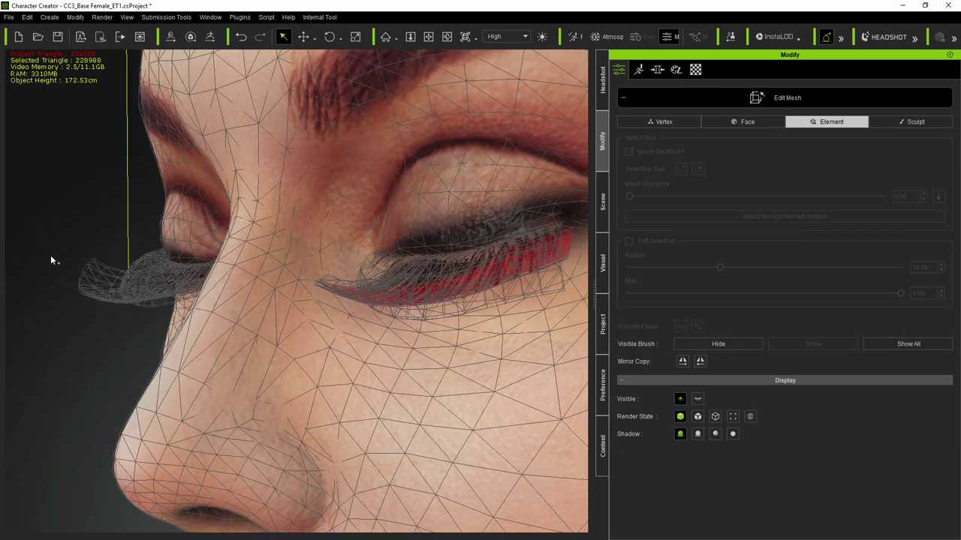
ctrl+drag(51, 256, 91, 320)
Use the Move tool to fit the selected lash elements to the closed eyelids
click(447, 36)
drag(420, 218, 369, 214)
scroll(369, 214, up, 5)
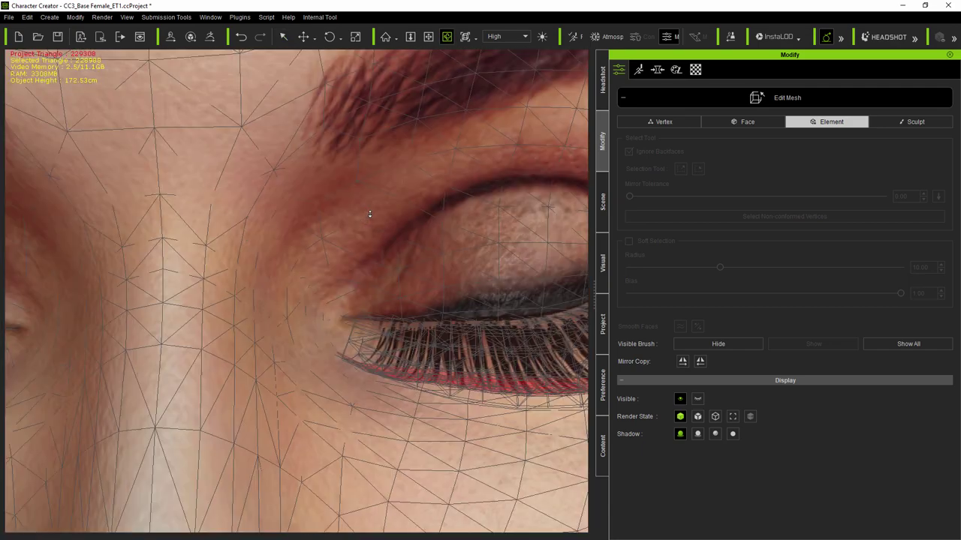
key(x)
drag(255, 267, 315, 251)
key(z)
click(303, 38)
Examine how the lash elements sit on the eyelids from the front and both sides, and leave mesh editing
click(447, 37)
scroll(240, 239, down, 5)
scroll(243, 221, up, 3)
scroll(243, 222, up, 3)
drag(204, 262, 285, 259)
scroll(133, 251, down, 5)
drag(133, 251, 555, 266)
scroll(383, 233, up, 6)
drag(383, 233, 327, 237)
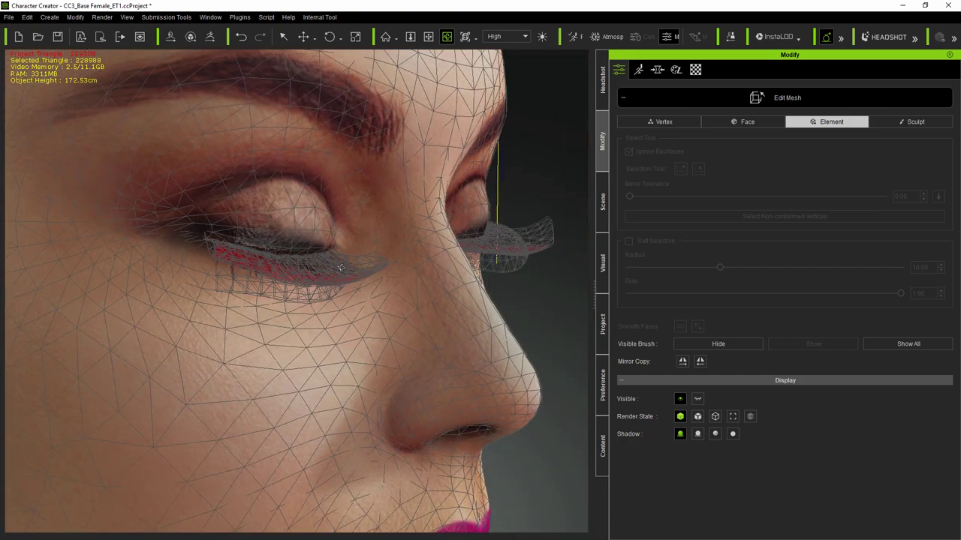
click(765, 101)
Open the character's eyes and examine the finished lashes from the front
scroll(523, 246, down, 5)
right_drag(525, 242, 305, 320)
middle_drag(304, 254, 360, 315)
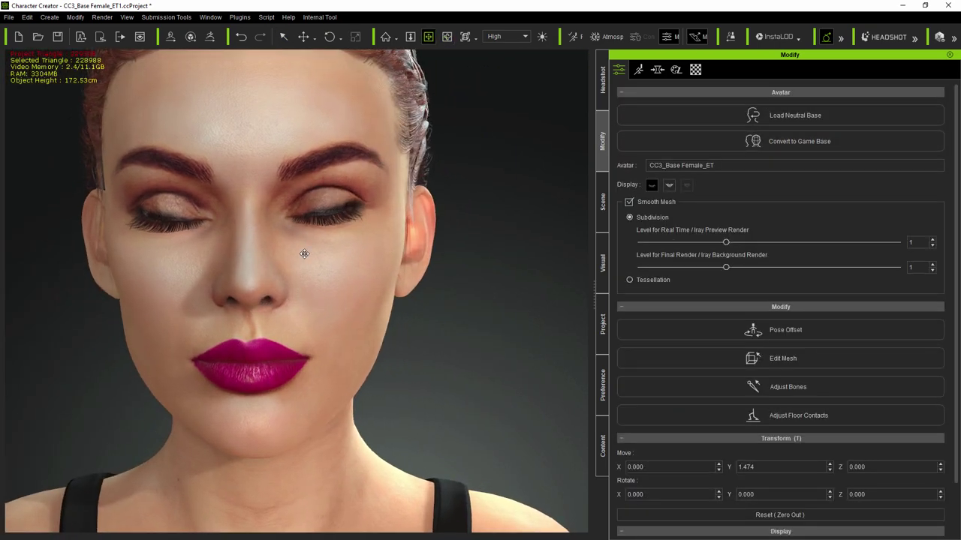
scroll(362, 322, down, 2)
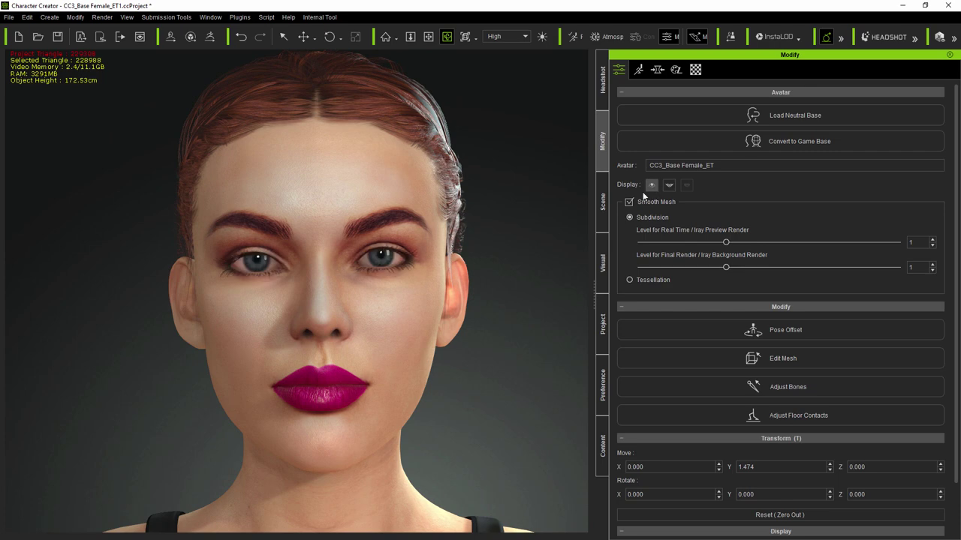
right_drag(425, 321, 425, 349)
drag(425, 349, 430, 442)
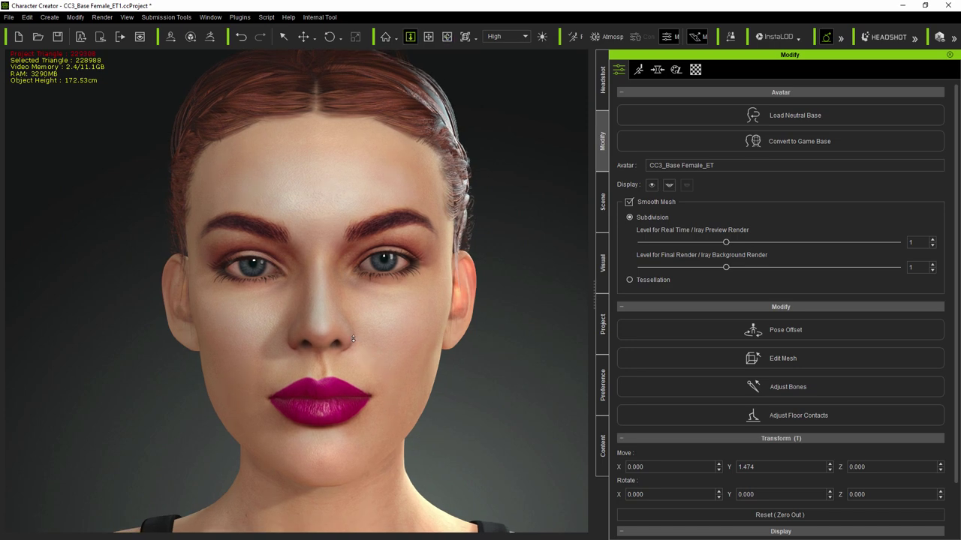
scroll(351, 330, up, 3)
mouse_move(378, 304)
mouse_down()
mouse_move(433, 309)
mouse_move(229, 257)
mouse_move(135, 258)
mouse_move(142, 310)
mouse_move(381, 318)
mouse_up()
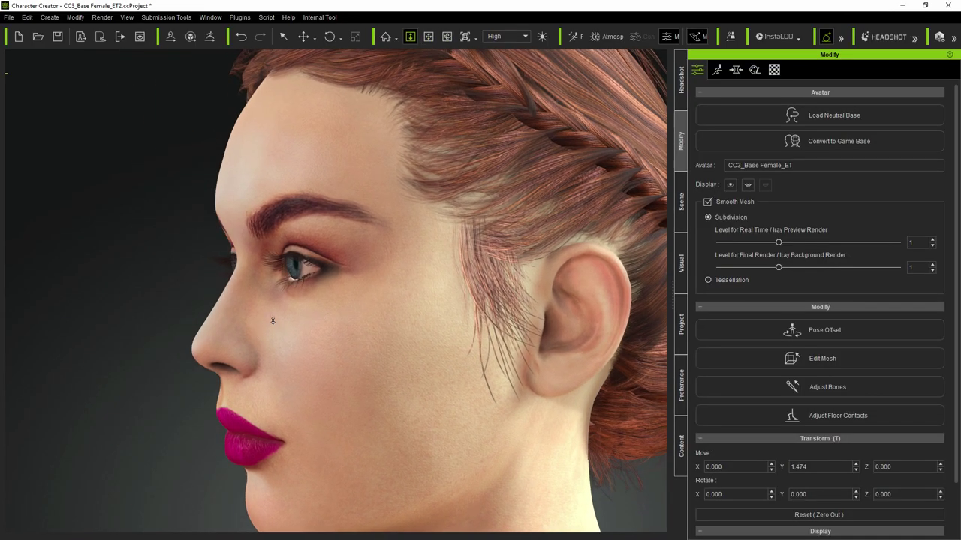
Close the eyes, filter the Headshot eye morphs by "de" and slightly raise Eye Upper Depth L
scroll(272, 320, up, 3)
middle_drag(298, 311, 290, 331)
click(729, 185)
click(735, 69)
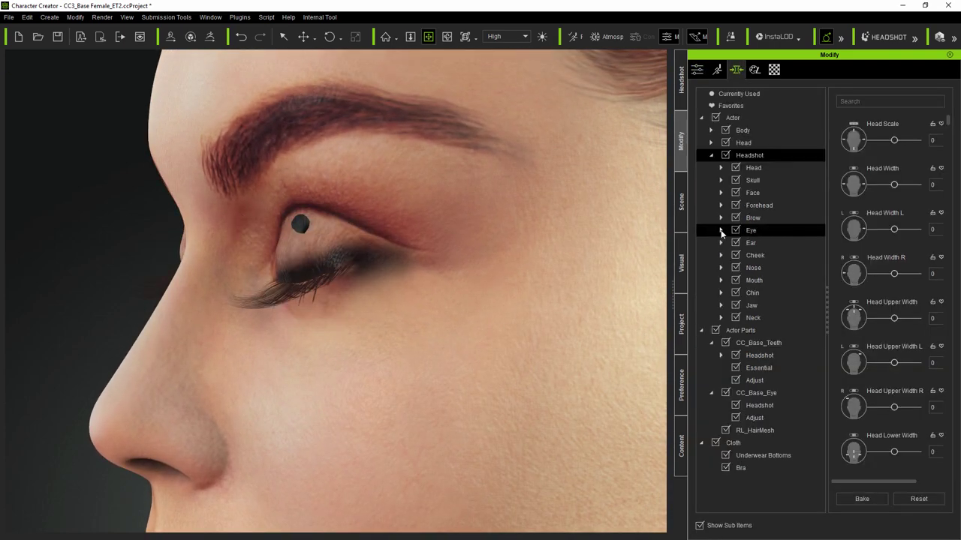
click(845, 101)
text(de)
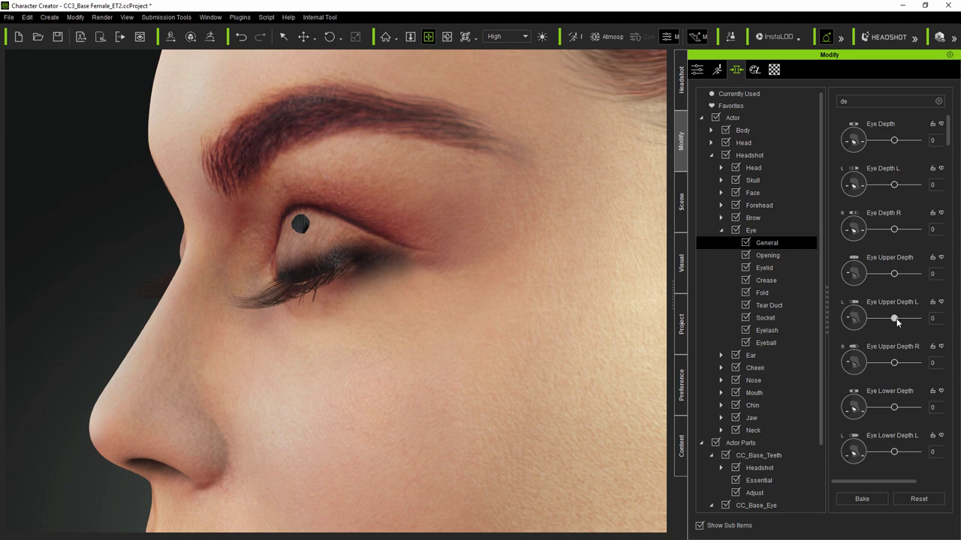
drag(898, 321, 905, 321)
Toggle the eye display and examine the closed eyelid and lashes in profile
click(698, 69)
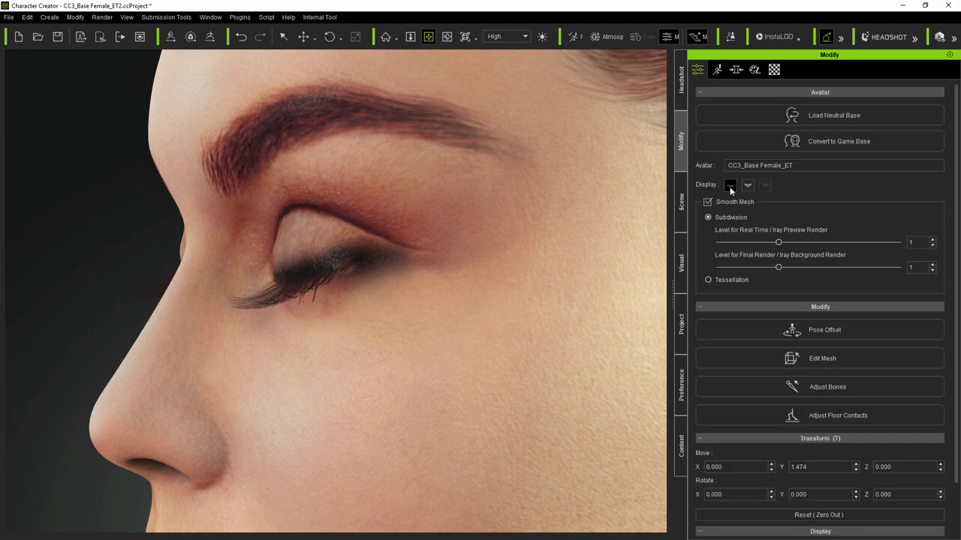
click(729, 188)
click(531, 297)
key(c)
drag(444, 308, 381, 307)
key(z)
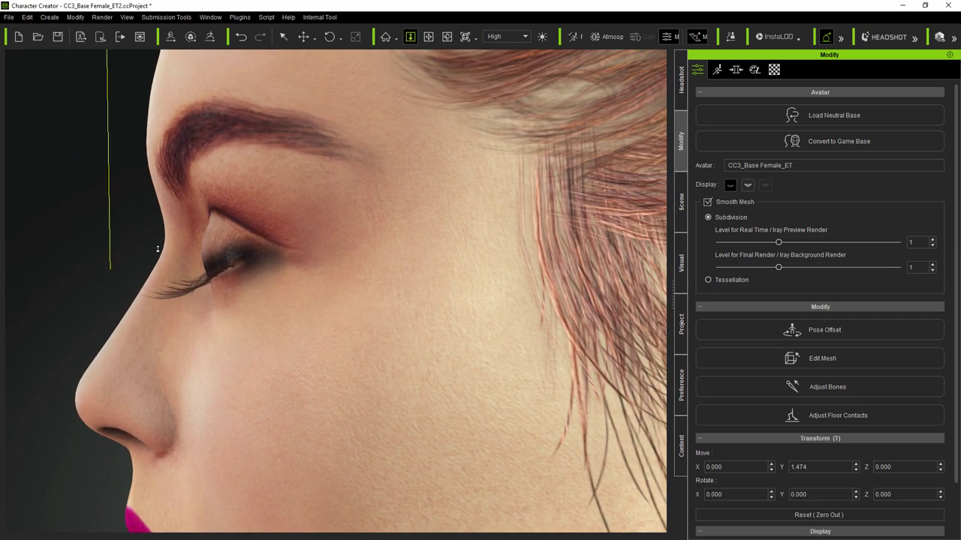
drag(182, 253, 154, 245)
Apply Correct Eyeblink to the character and check the closed eyelid from other angles
click(75, 17)
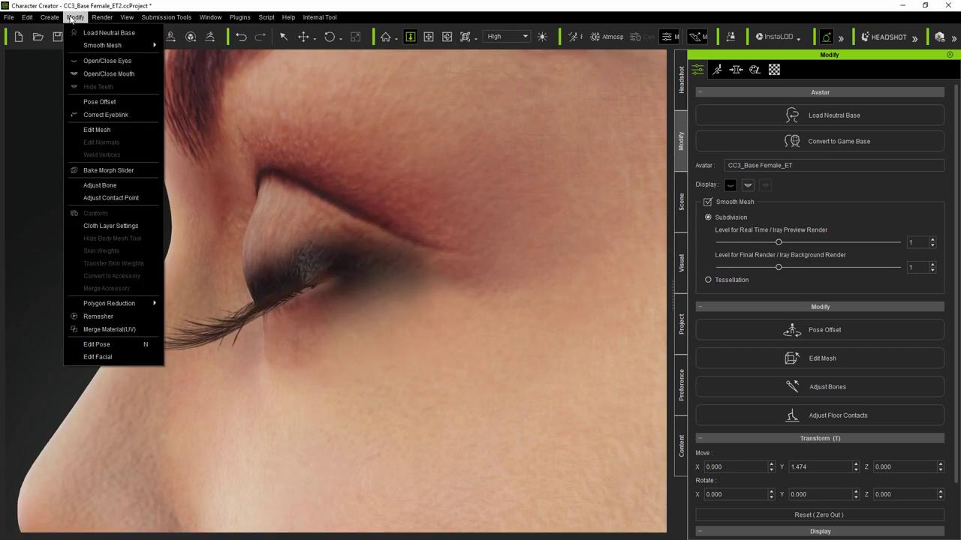
click(95, 117)
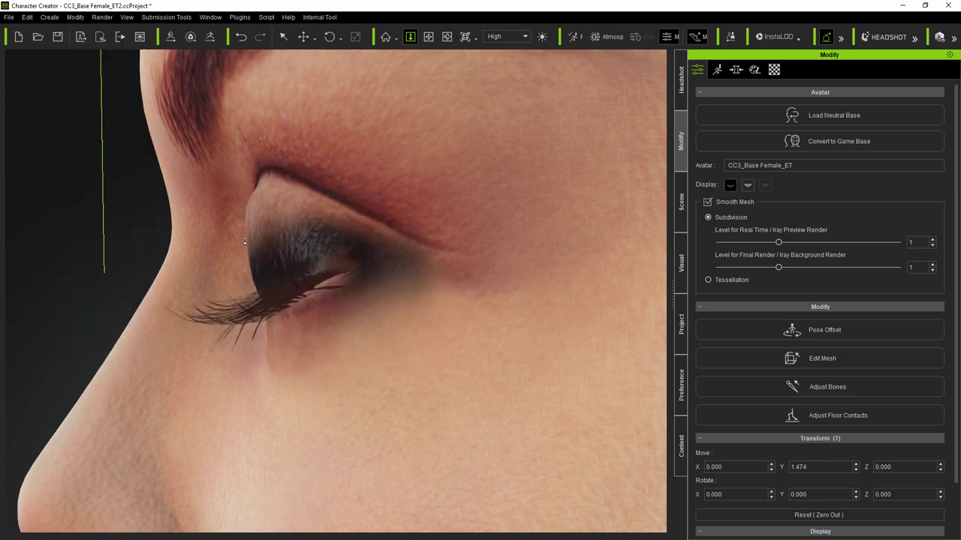
key(c)
drag(114, 250, 408, 292)
scroll(157, 262, down, 8)
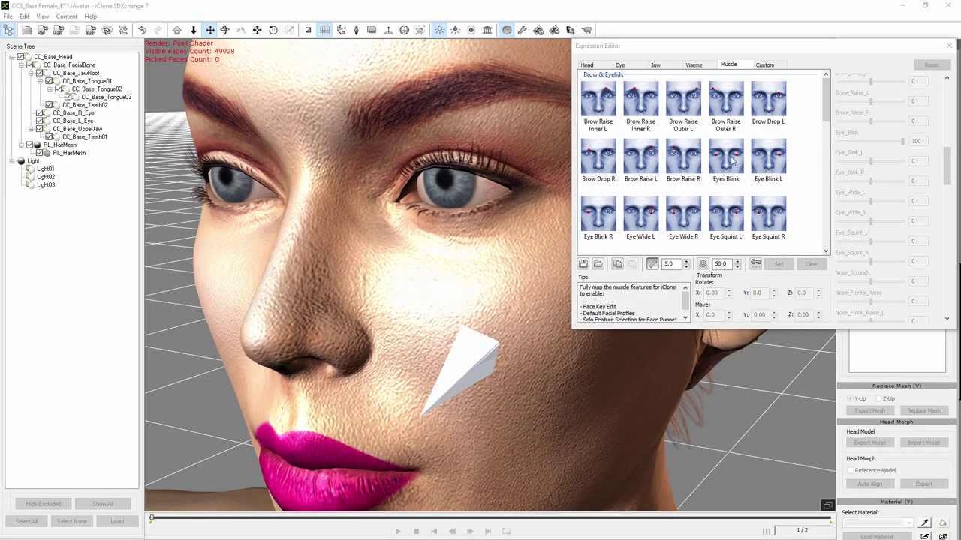
Set the Eye_Blink value of the Eyes Blink expression and the Eye_Blink_L value of Eye Blink L to 112
click(730, 161)
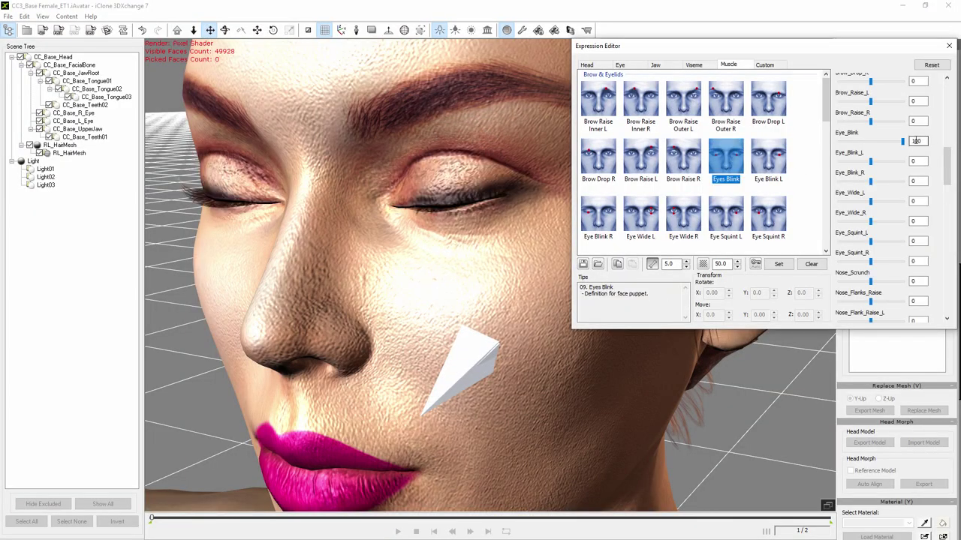
double_click(916, 140)
text(112)
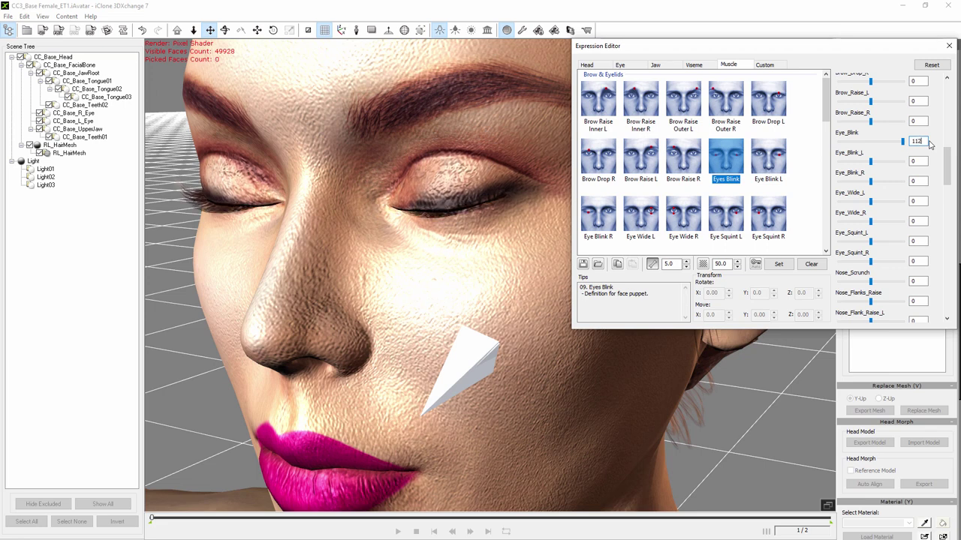
click(779, 158)
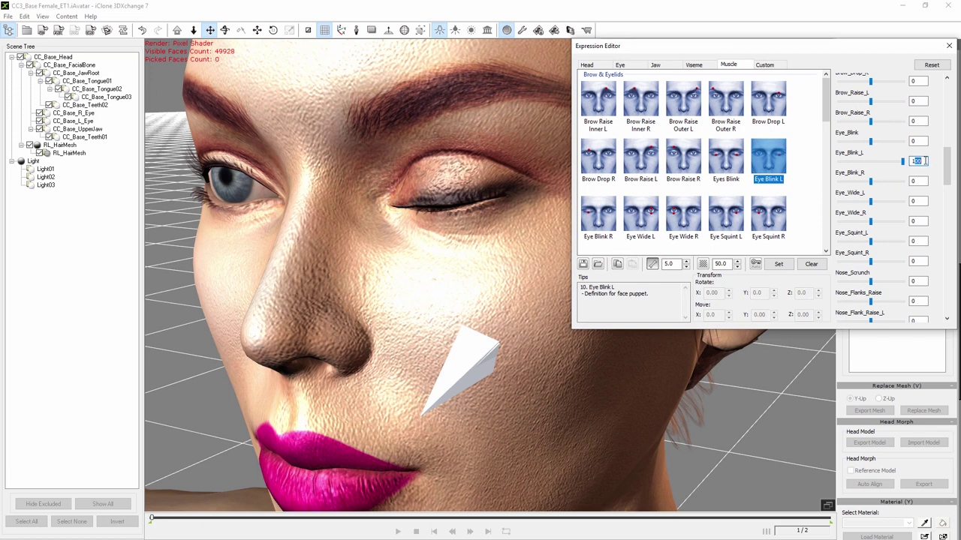
key(Return)
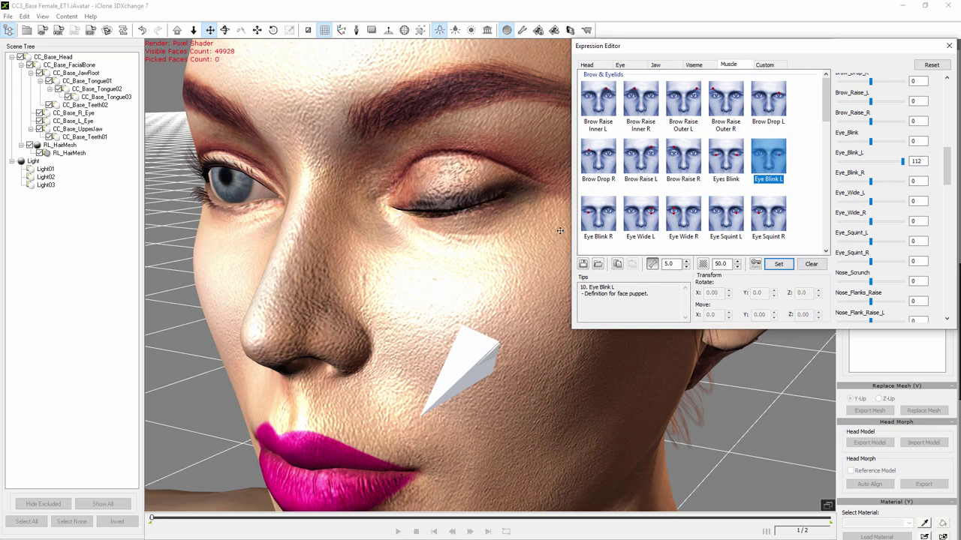
Set the Eye_Blink_R value of the Eye Blink R expression to 112, store it and close the Expression Editor
click(597, 218)
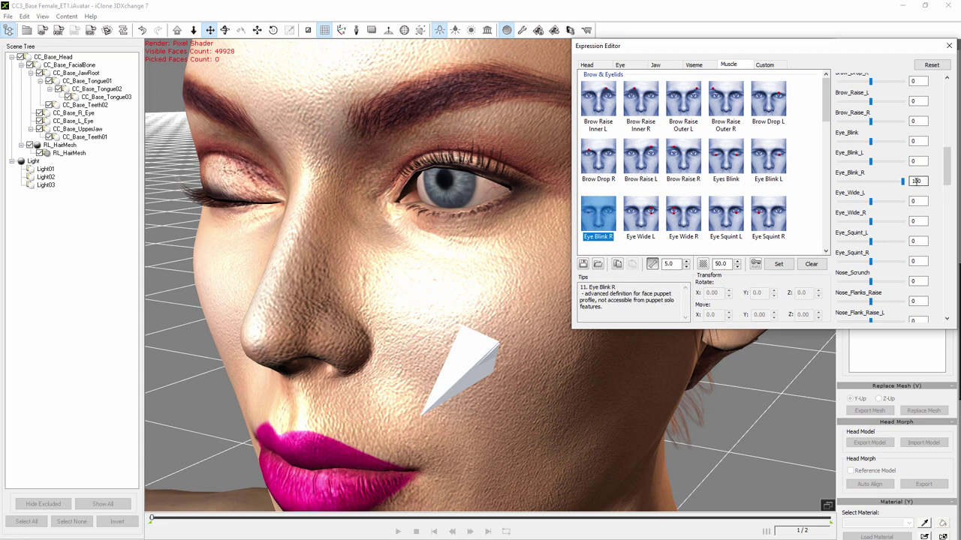
text(112)
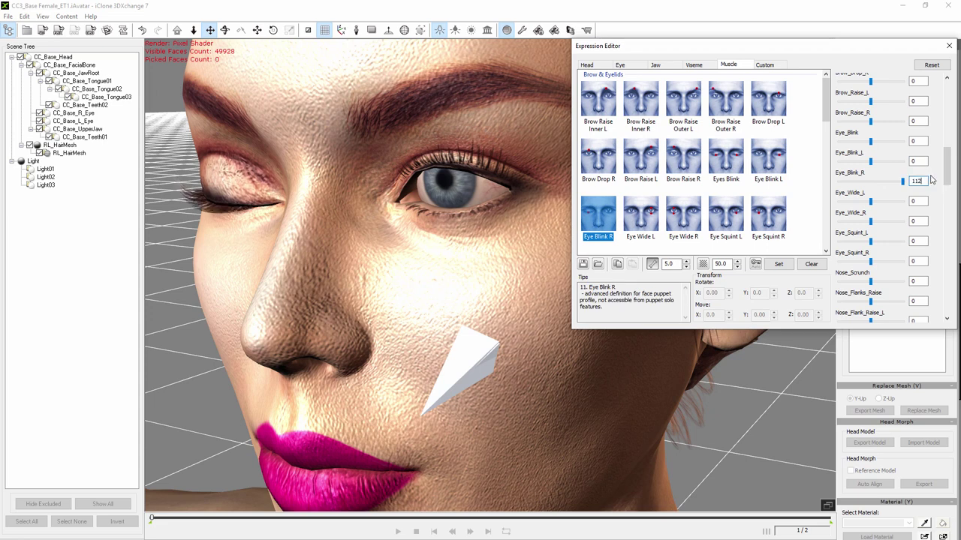
click(781, 266)
click(949, 46)
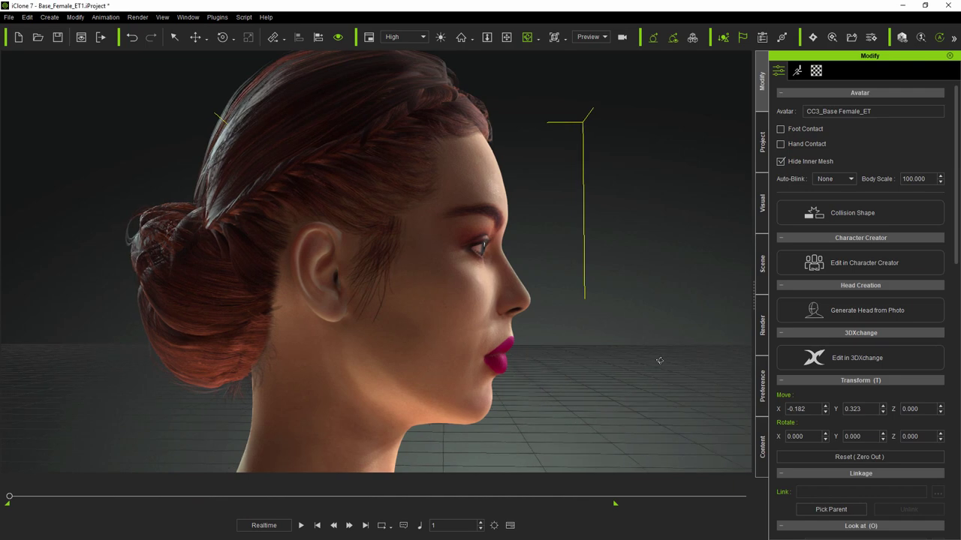
Switch to iClone and examine the character's face and eyes from the front
right_drag(659, 360, 437, 371)
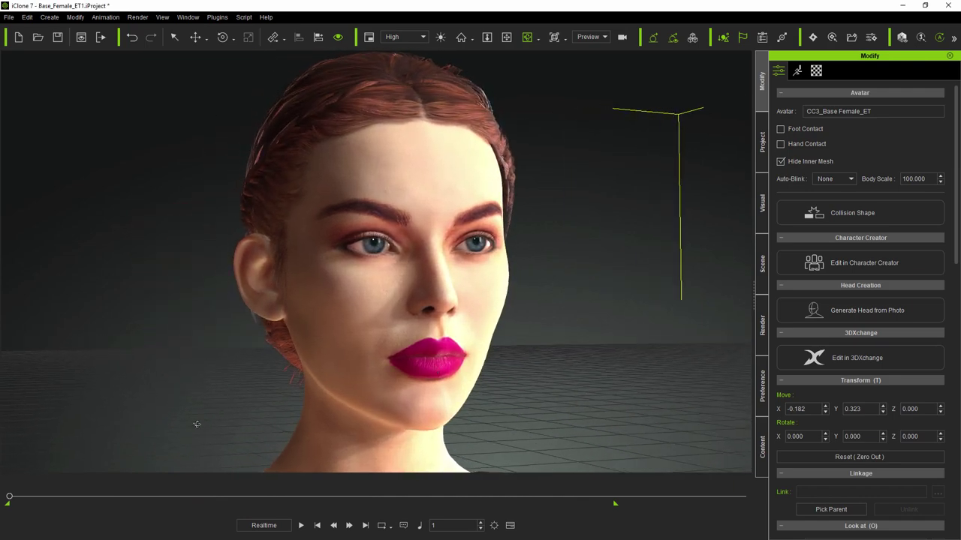